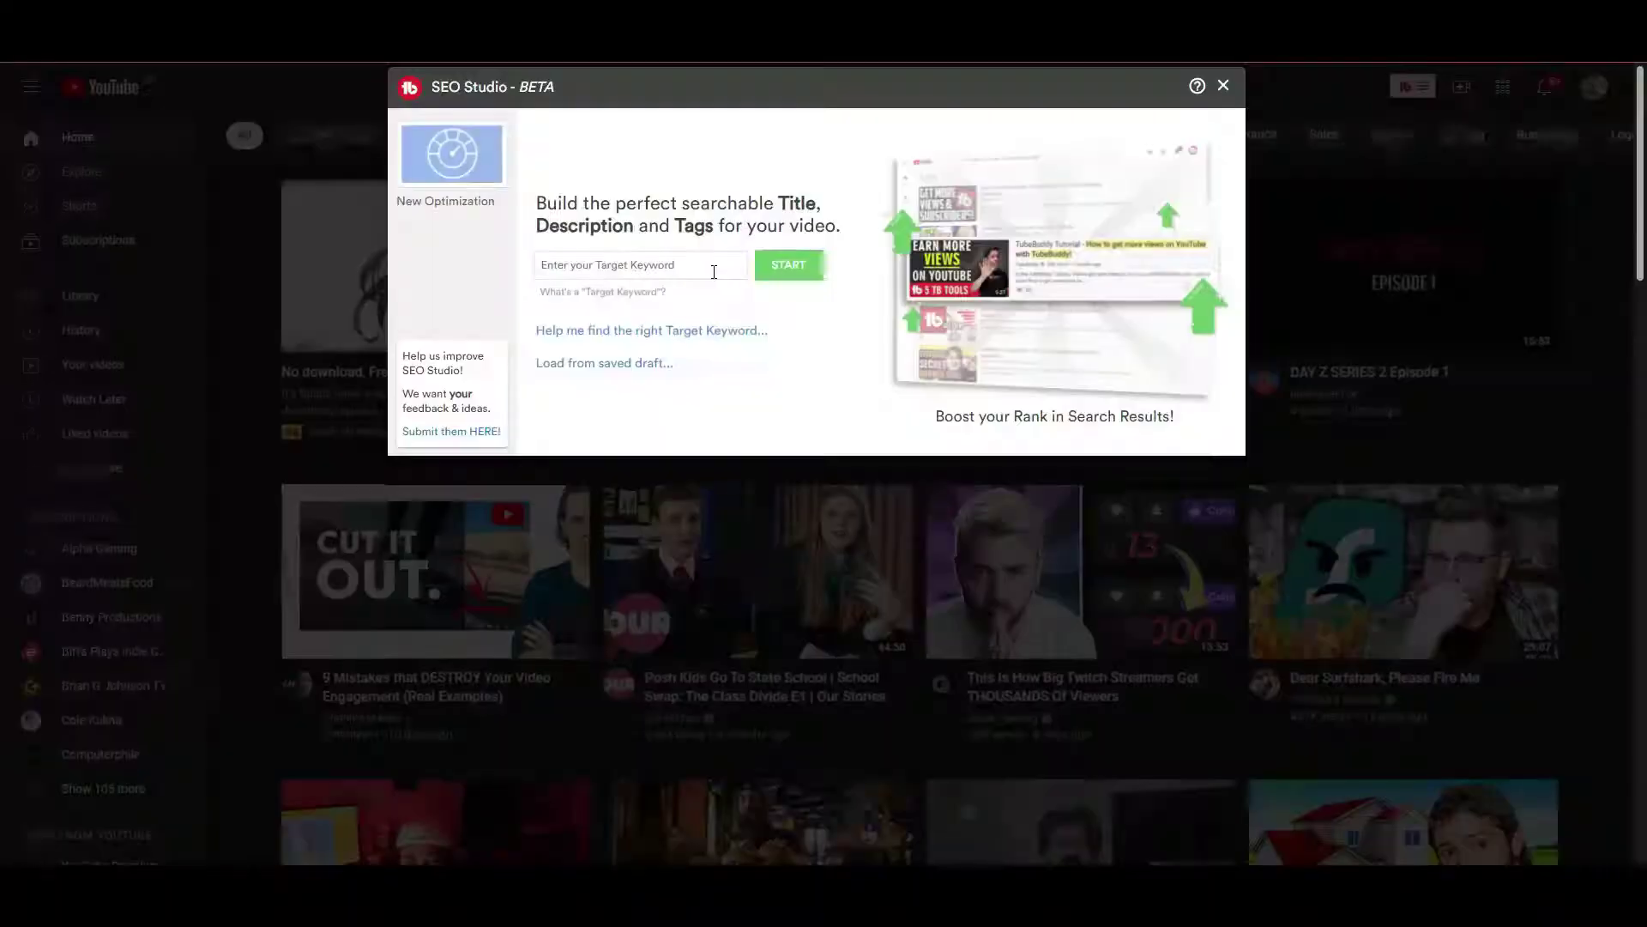
Enter 'how to get more views on' as the SEO Studio target keyword and scroll down
type("how to get more views on")
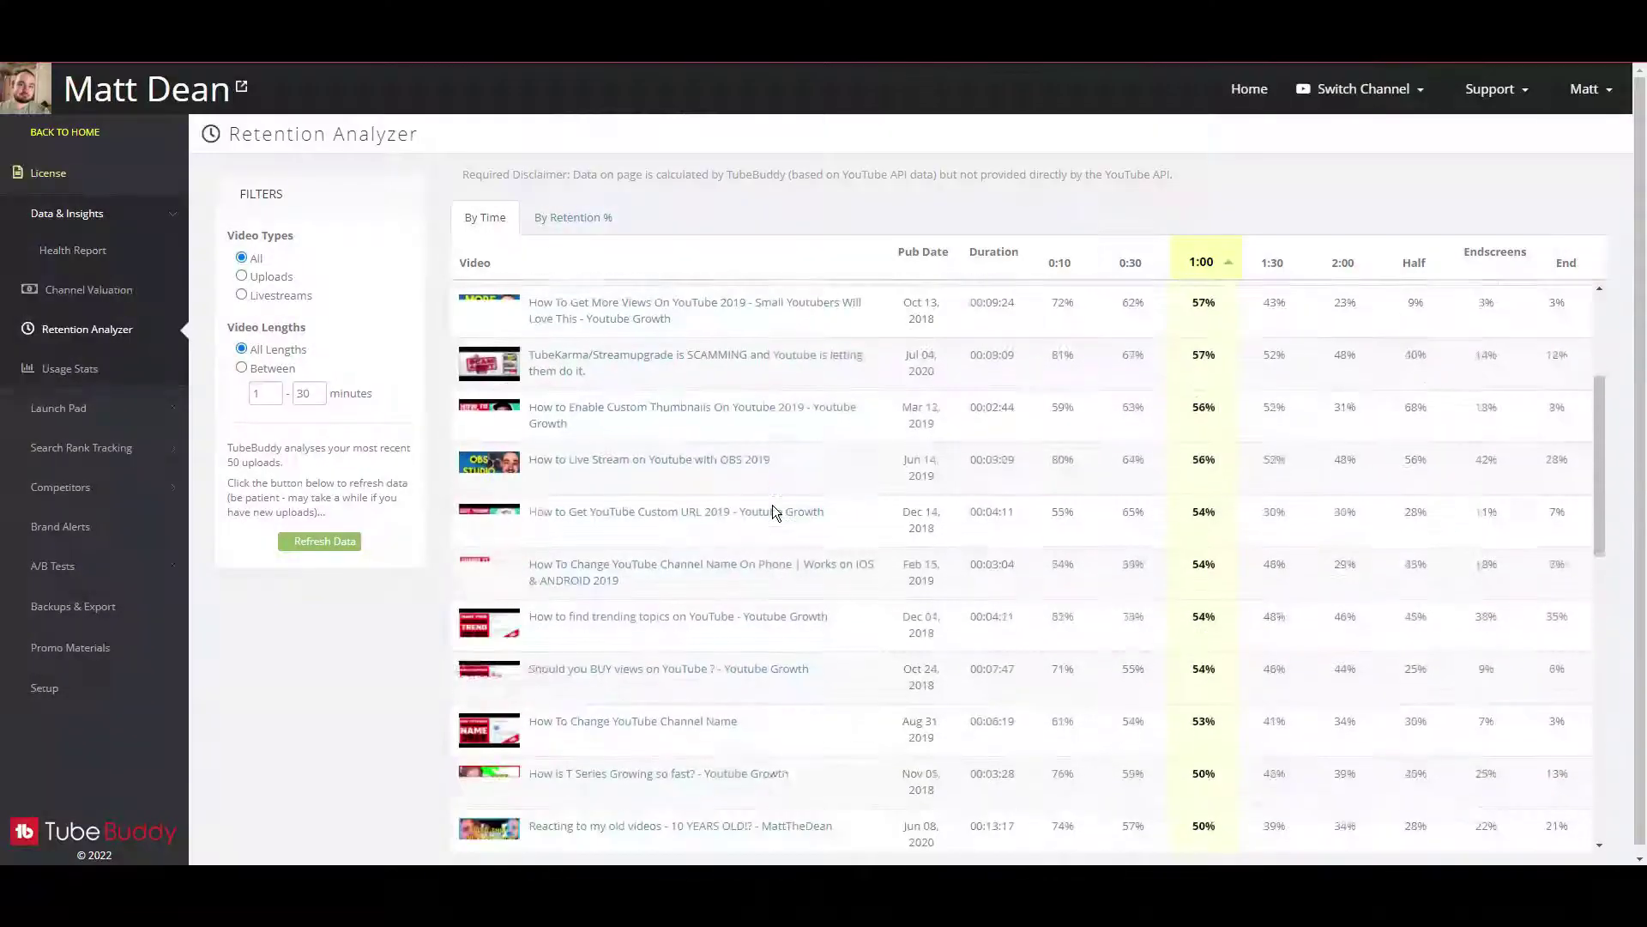
scroll(772, 505, "down", 5)
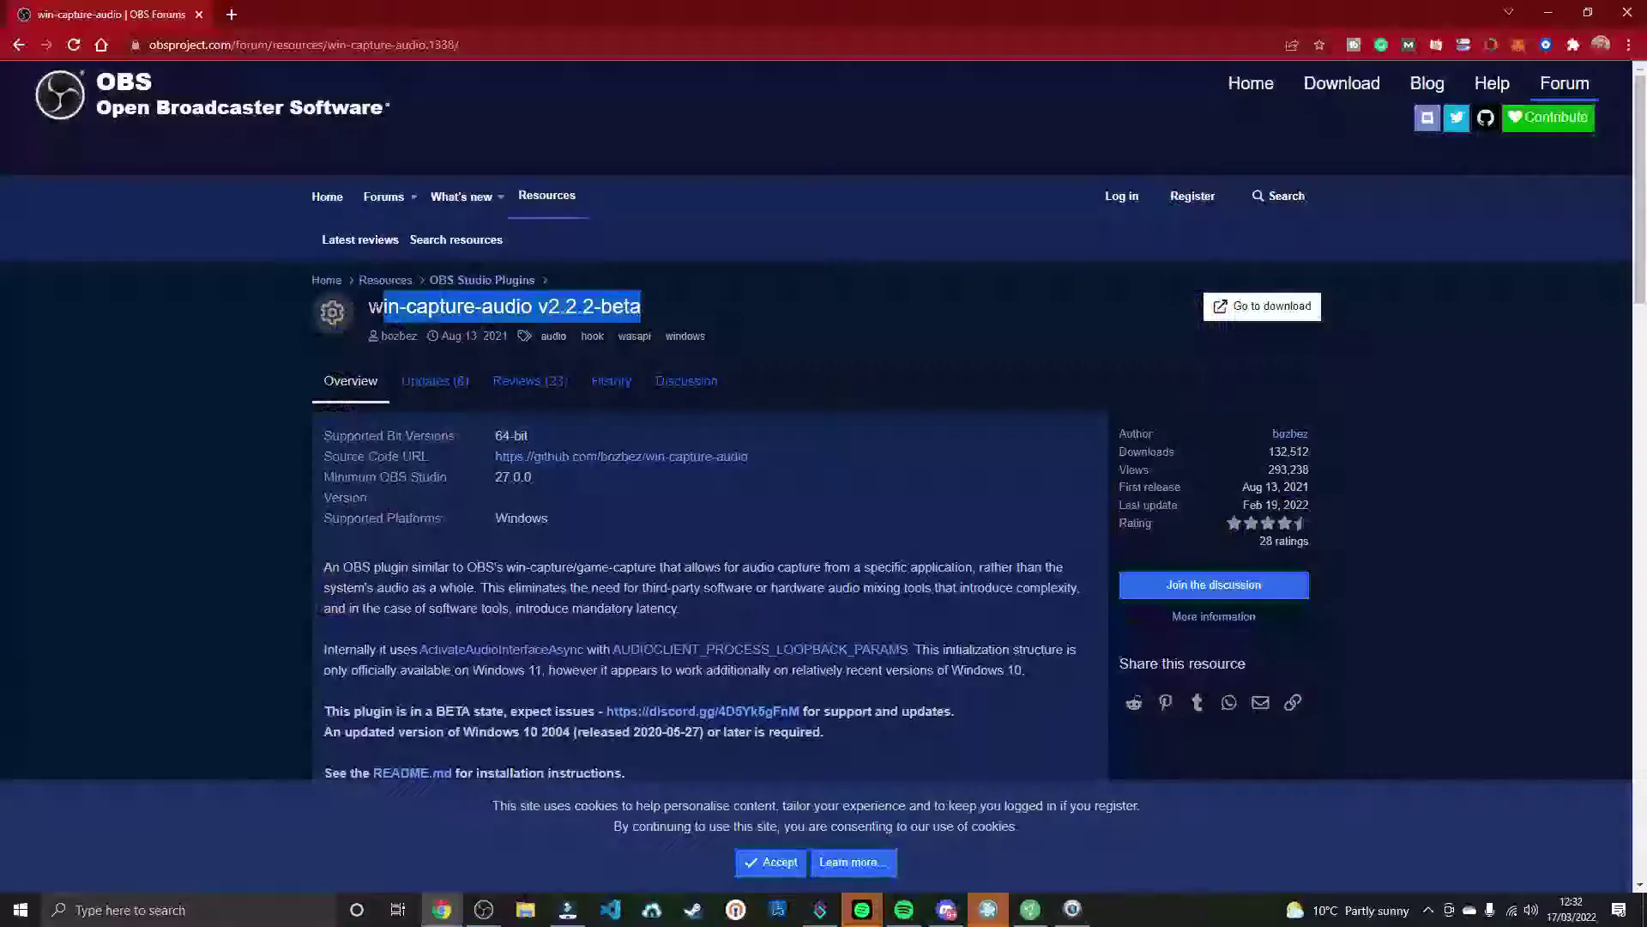
Highlight the win-capture-audio plugin name and follow its download link to the GitHub release
left_click(801, 353)
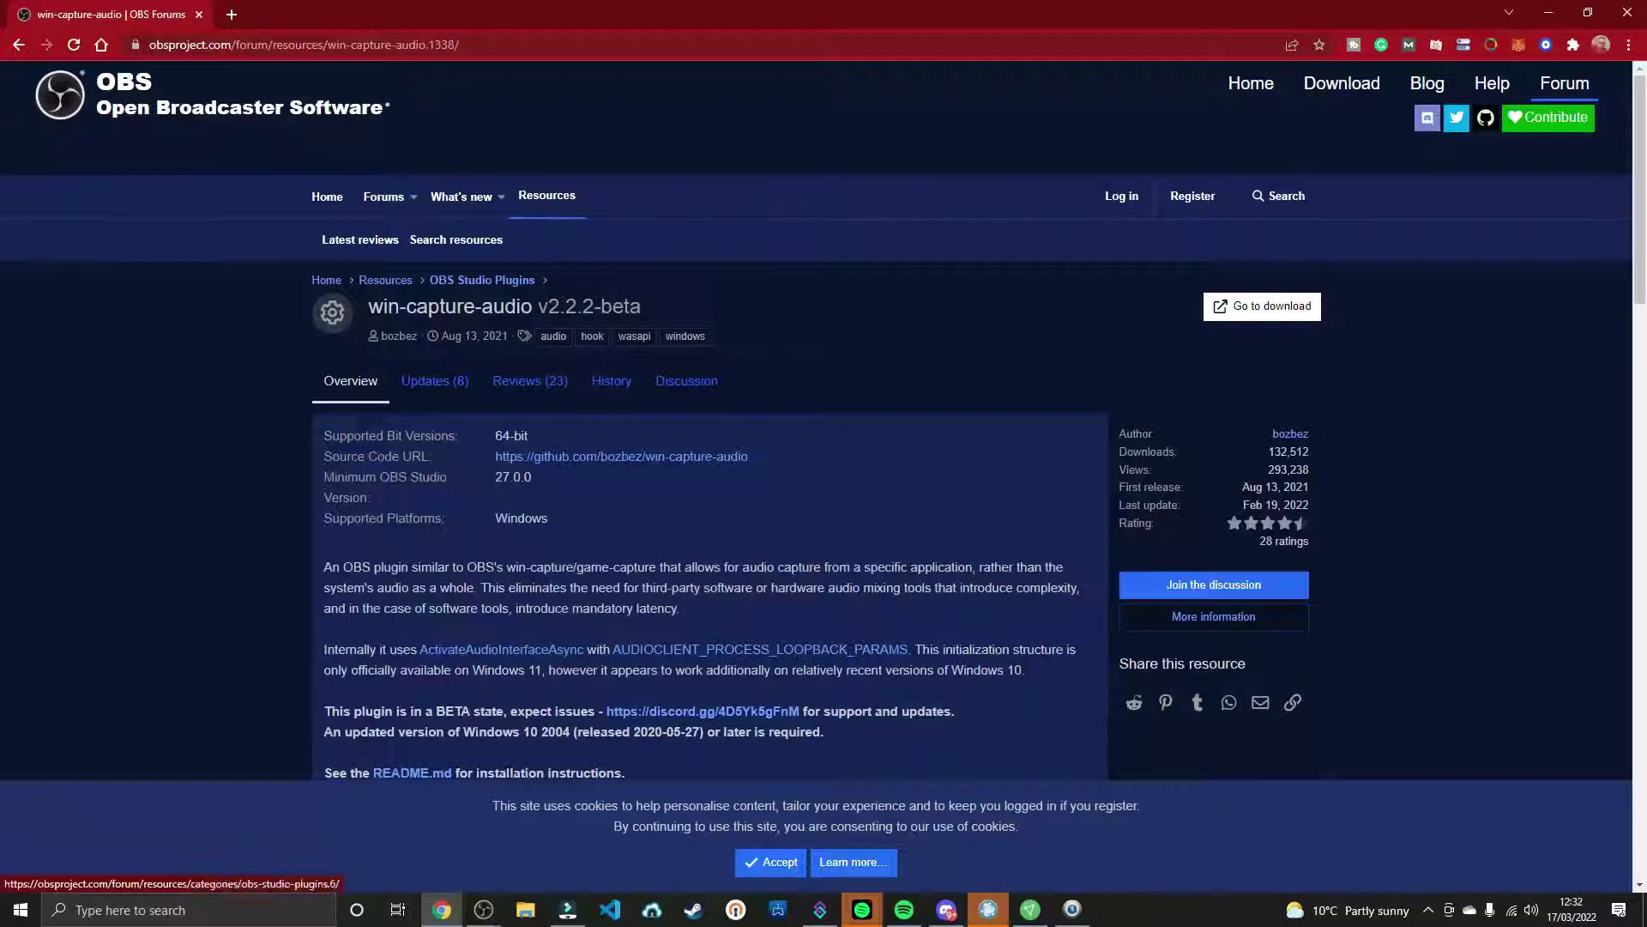
left_click_drag(369, 306, 593, 306)
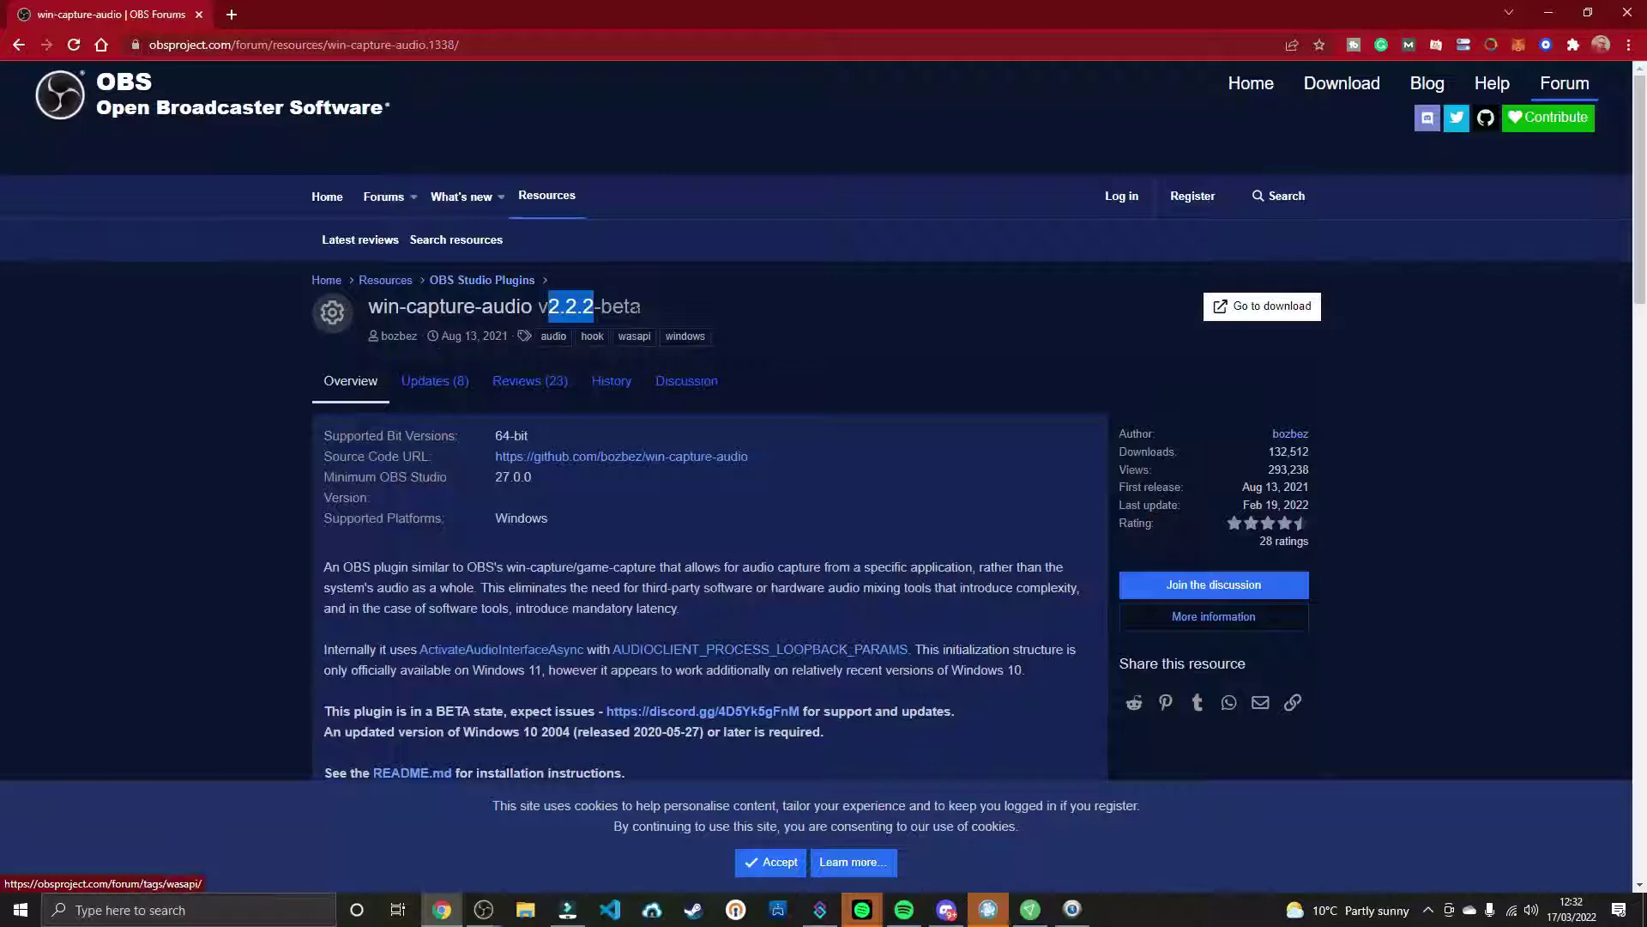
left_click(1278, 321)
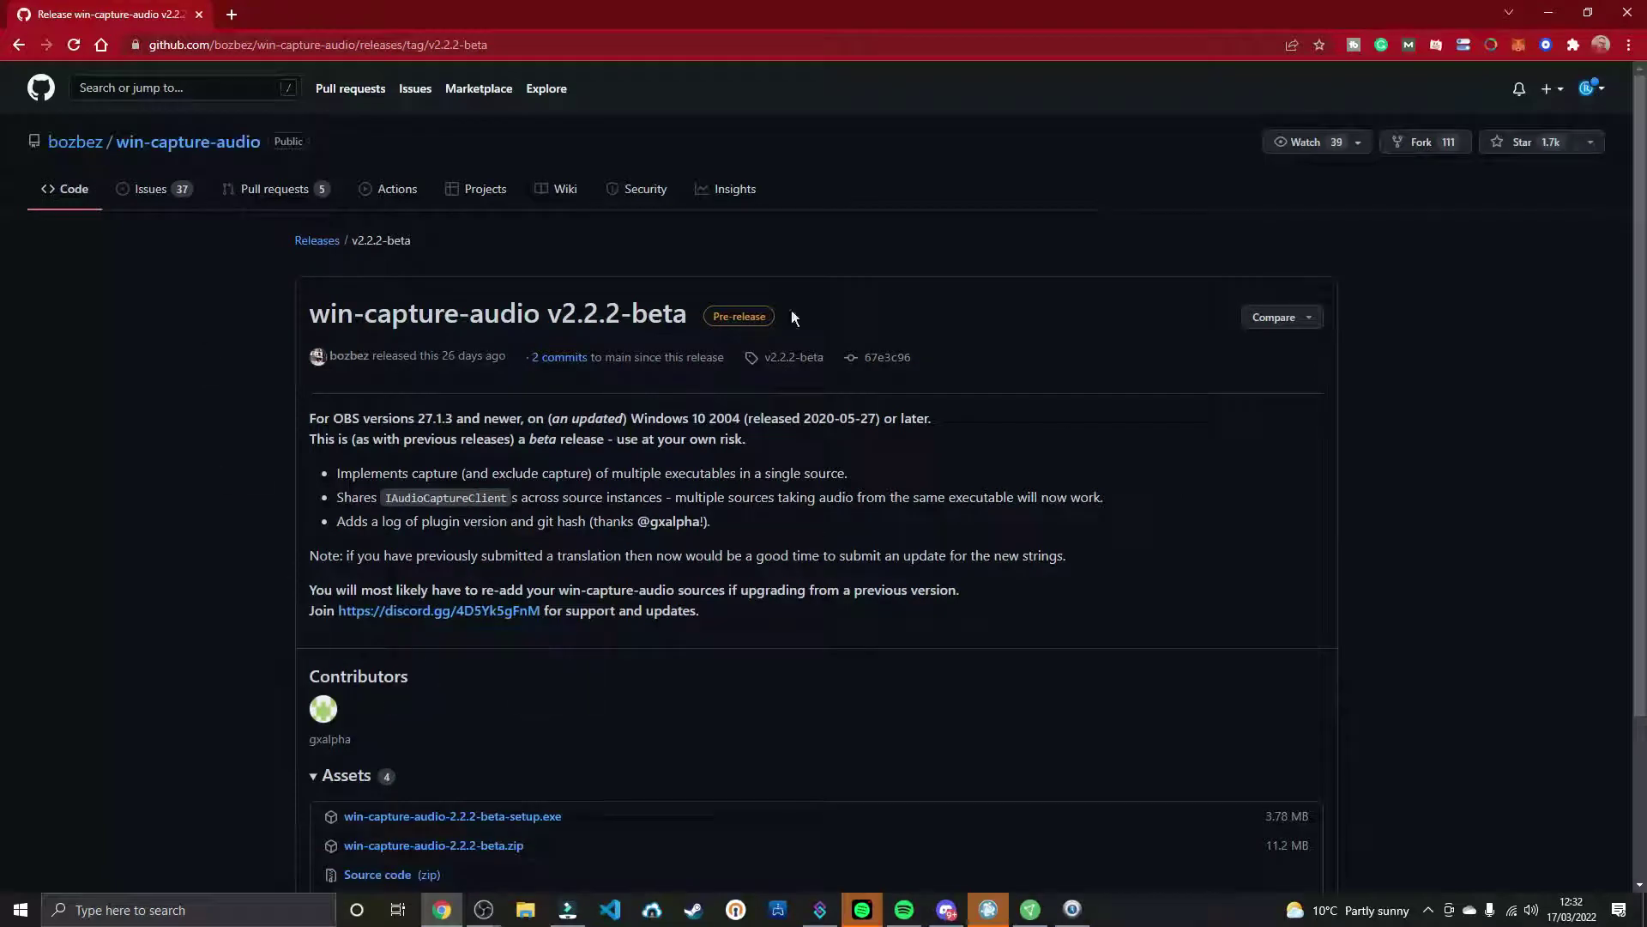
Scroll to Assets and download win-capture-audio-2.2.2-beta.zip
scroll(729, 396, "down", 2)
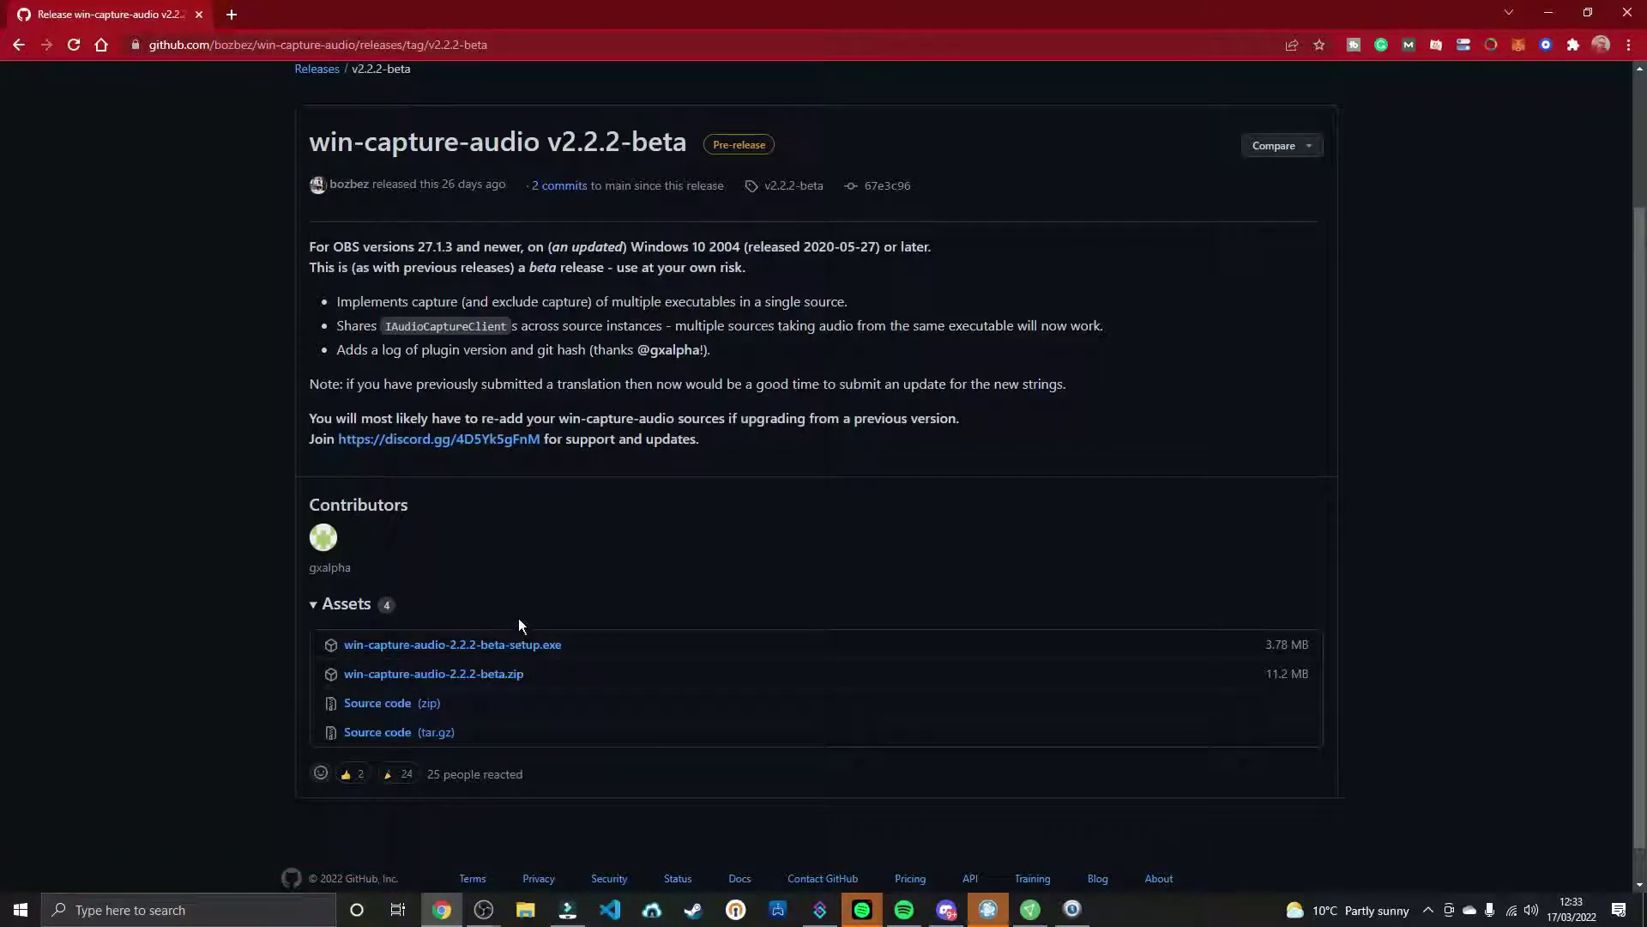
left_click(425, 677)
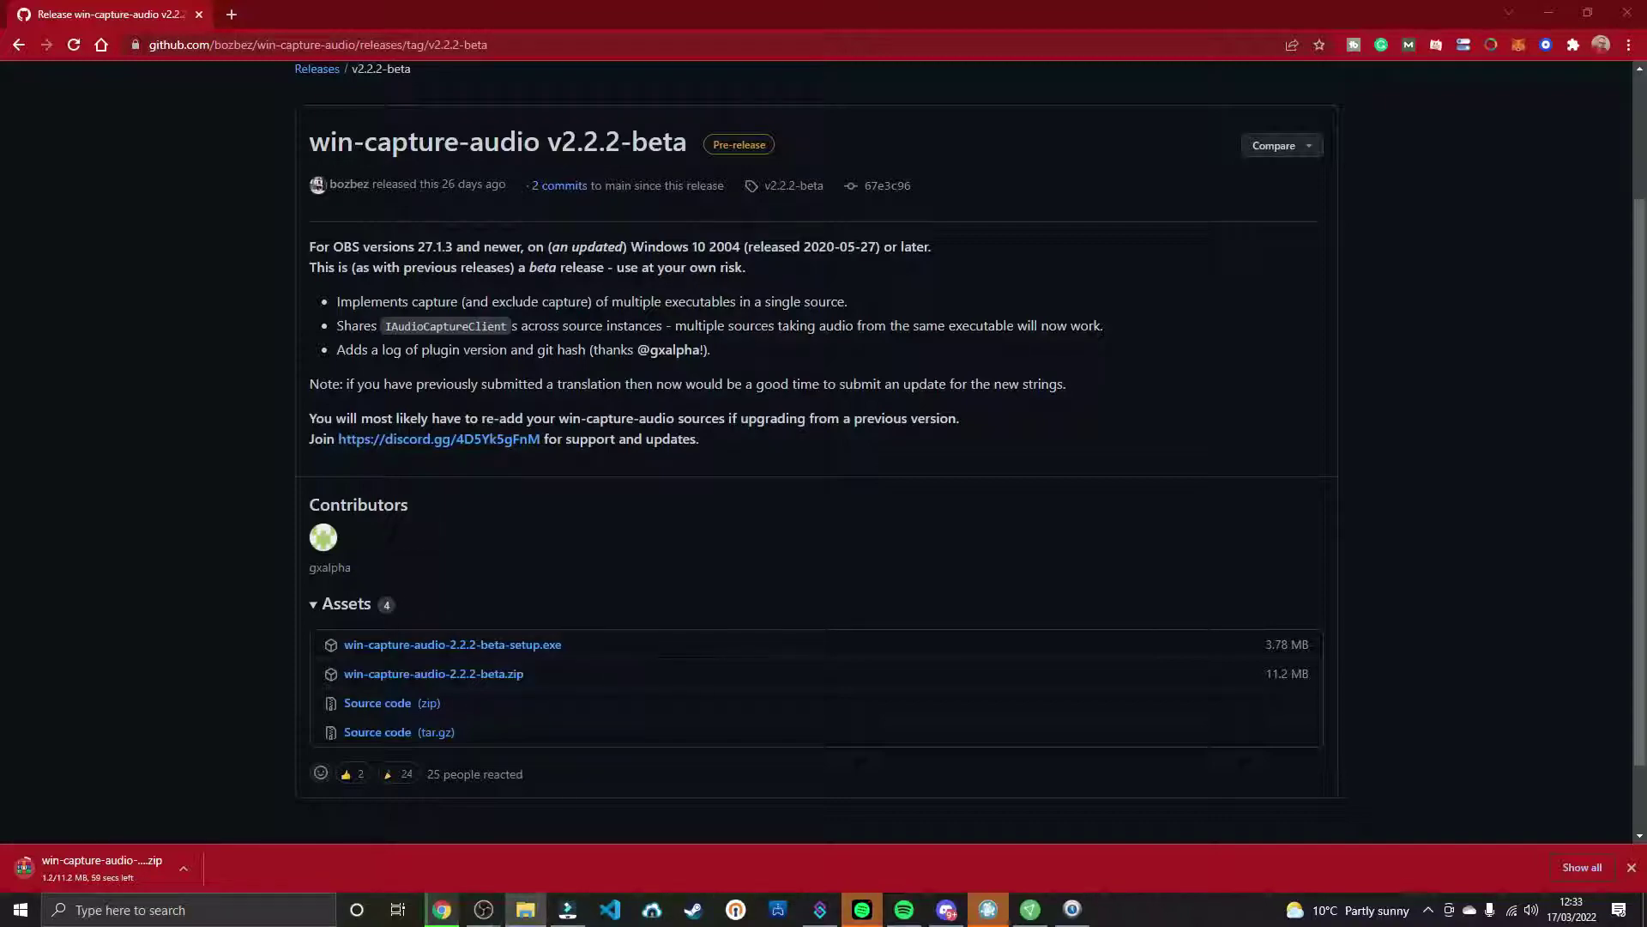
Browse File Explorer to Local Disk (C:) > Program Files > obs-studio
left_click(525, 909)
left_click(621, 595)
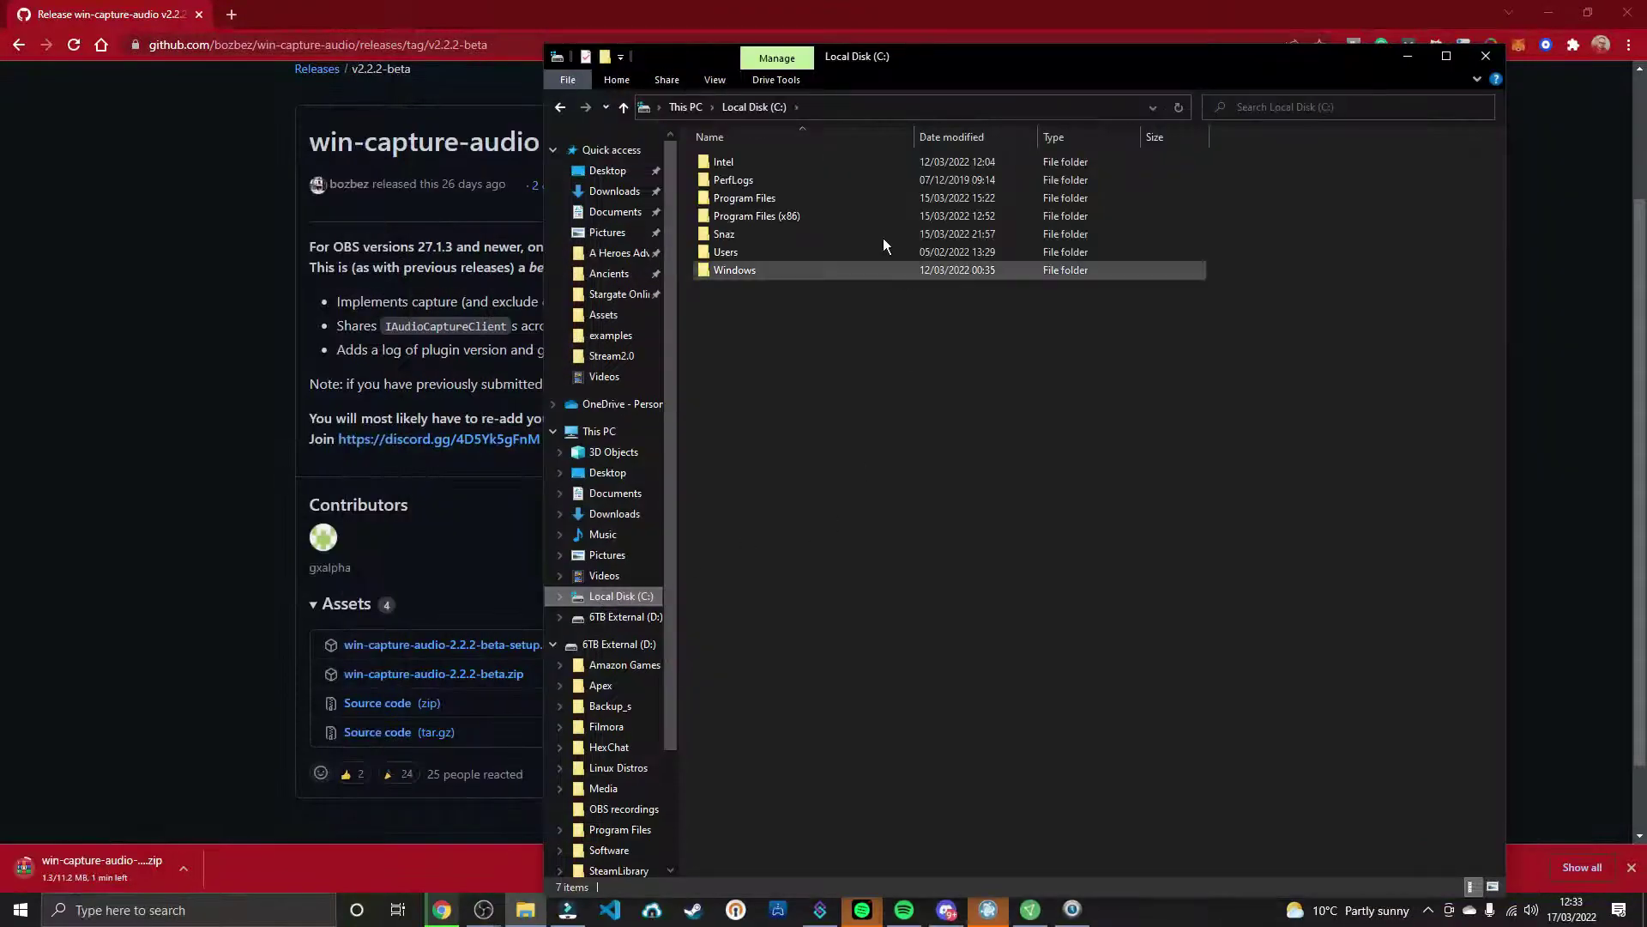
left_click(775, 197)
double_click(775, 197)
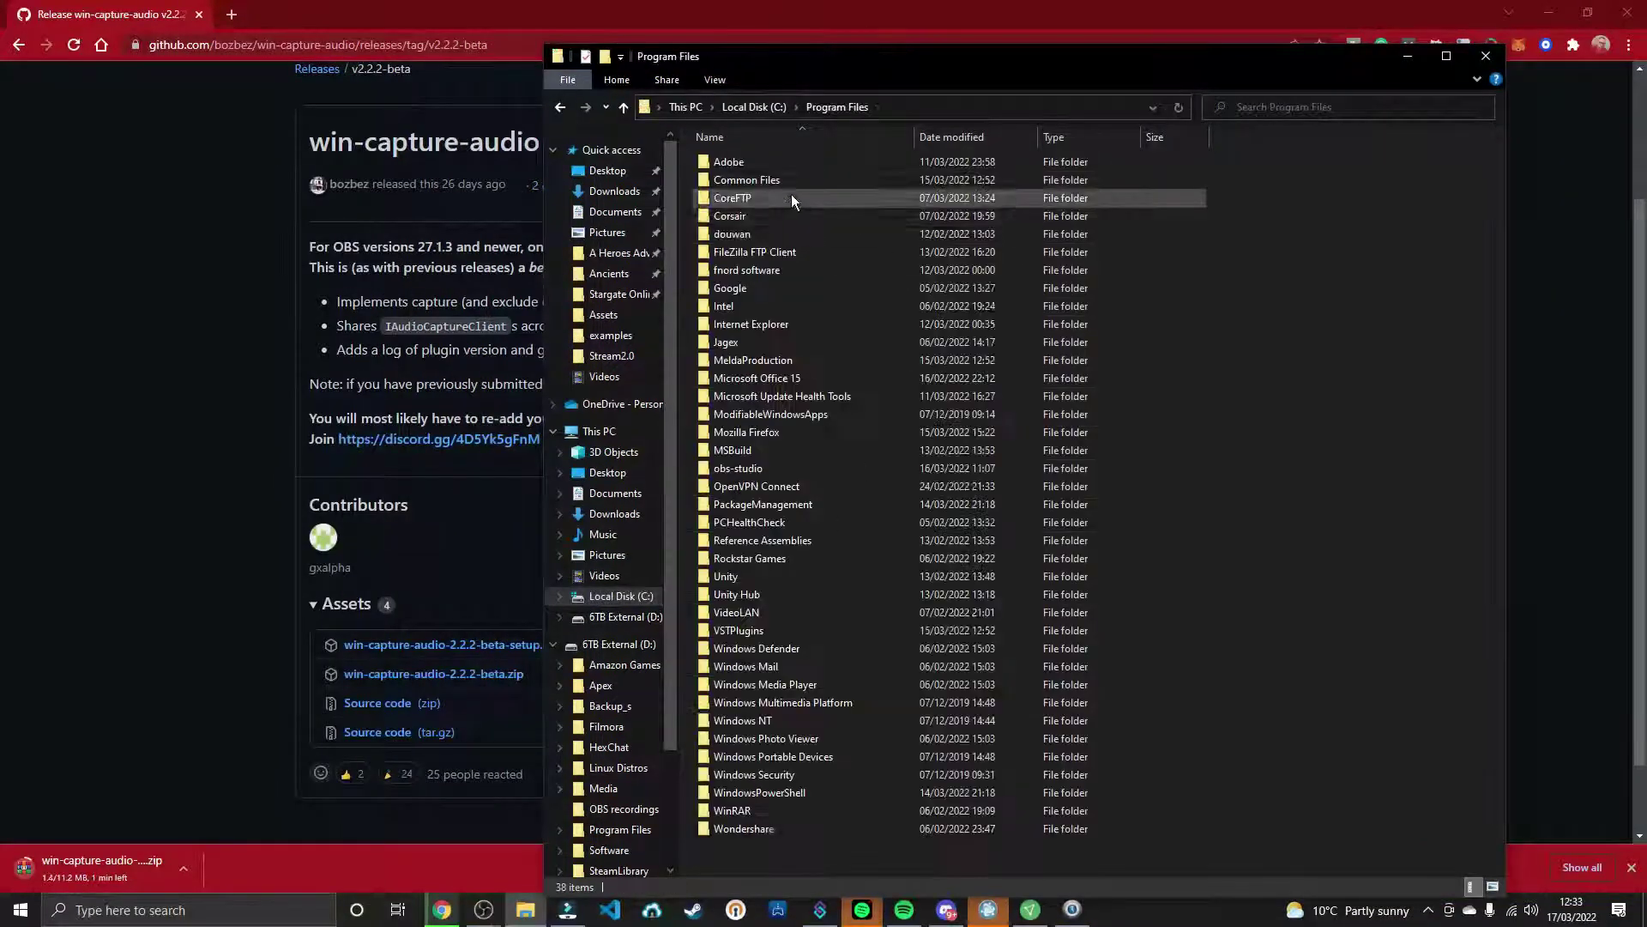
left_click(758, 475)
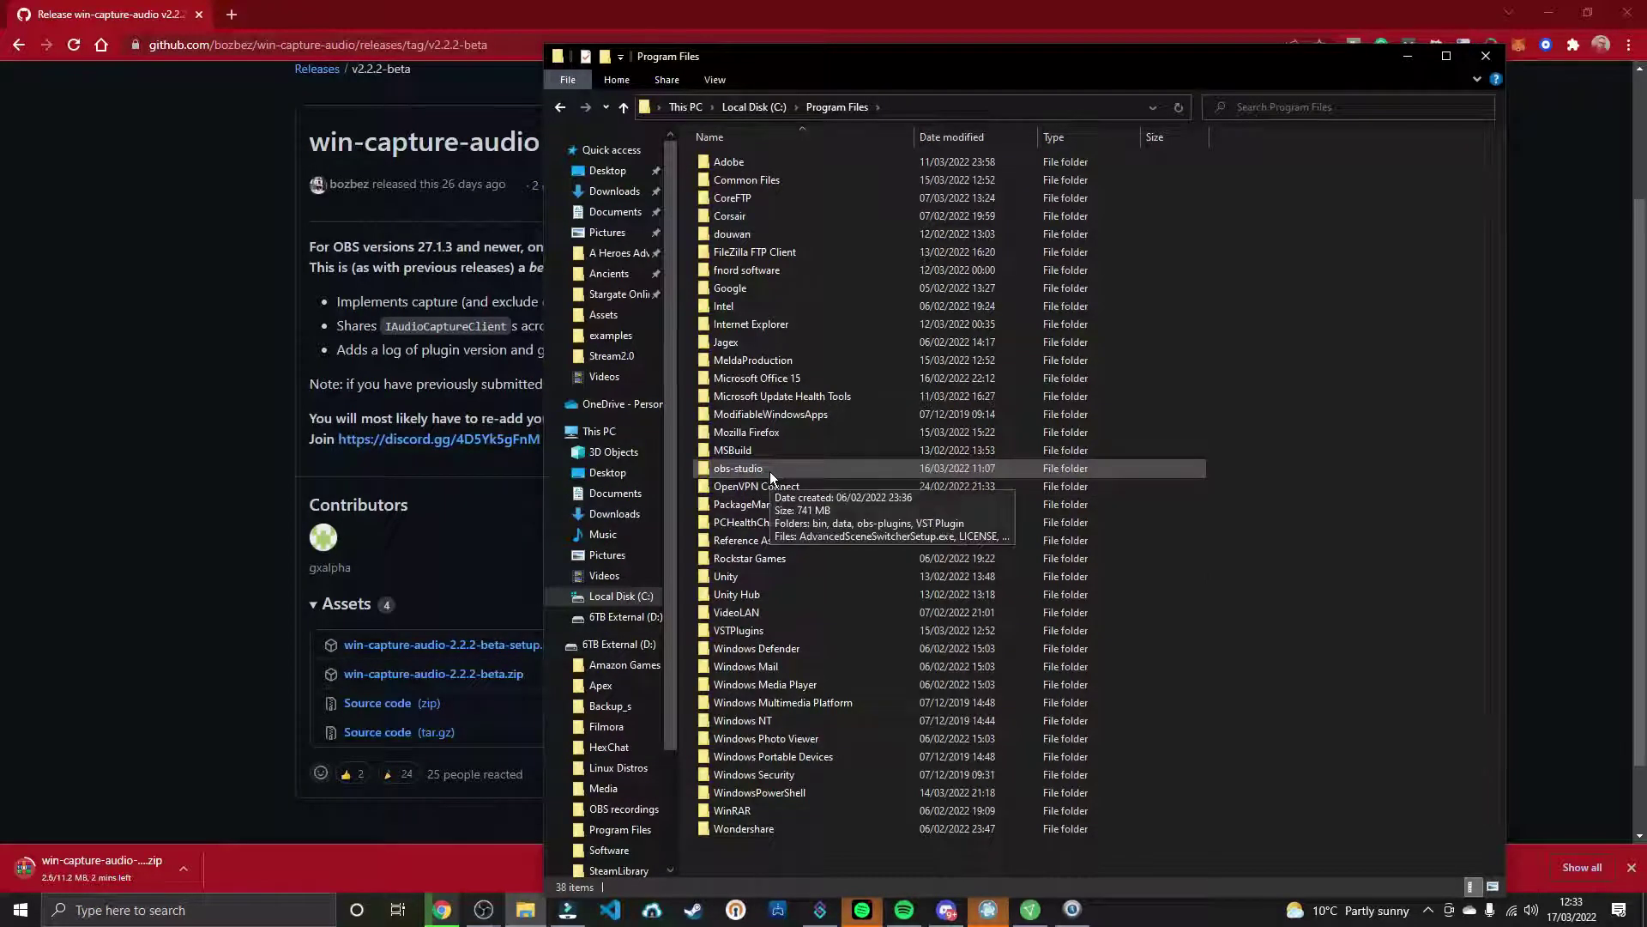
double_click(738, 469)
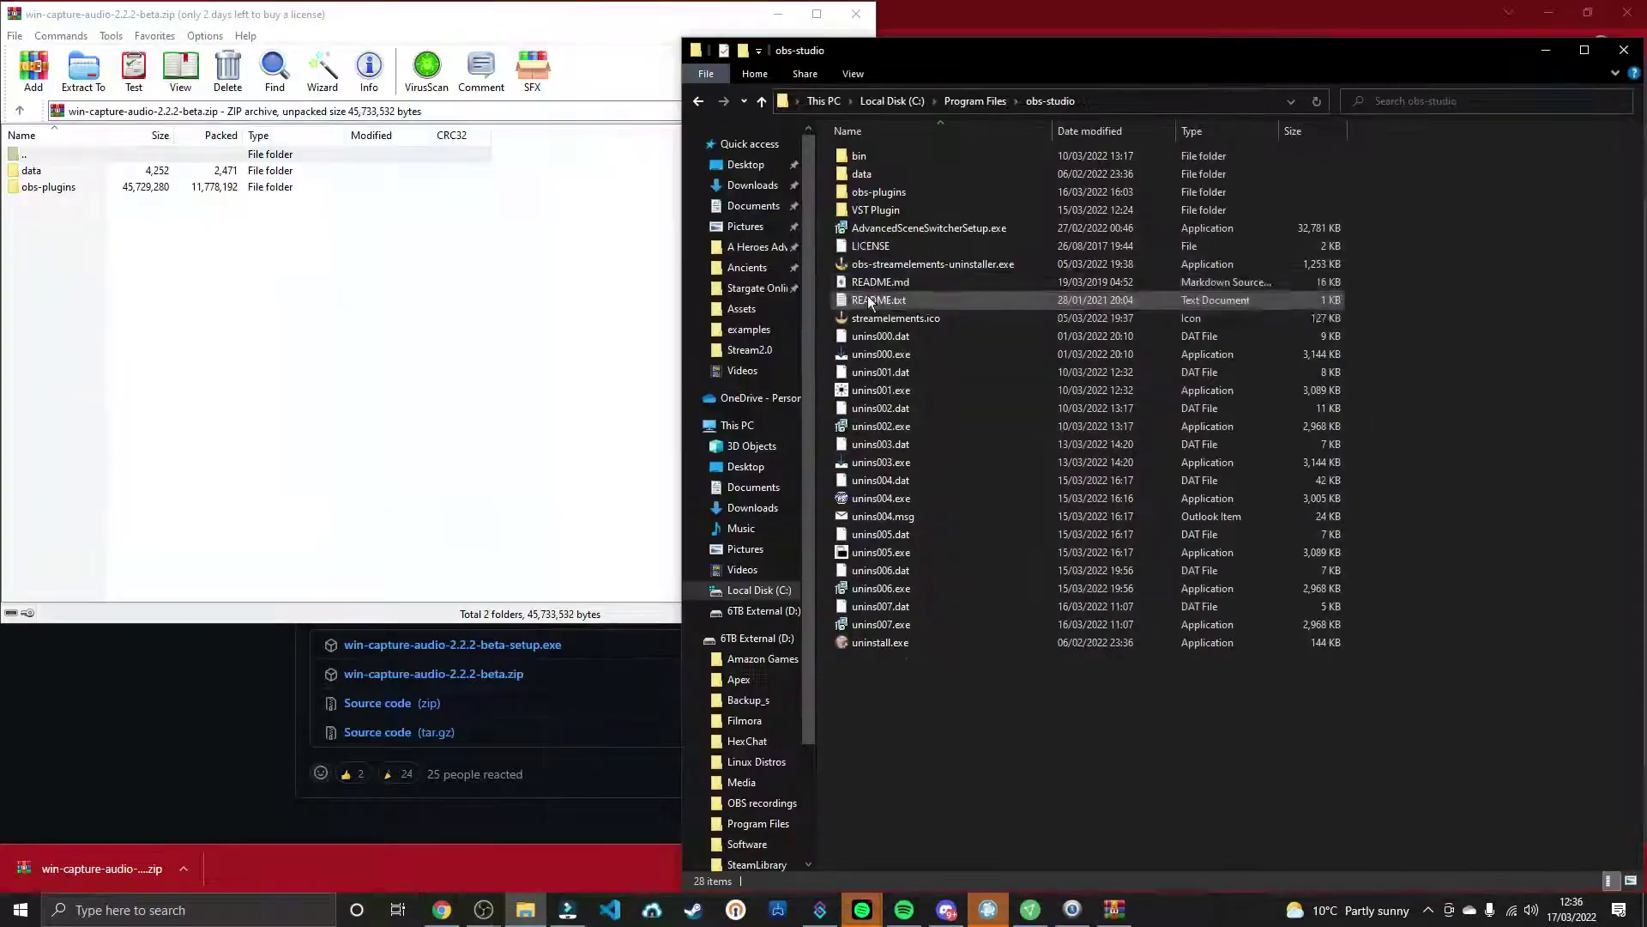
Arrange the windows and select the data and obs-plugins folders in the WinRAR archive
left_click(160, 19)
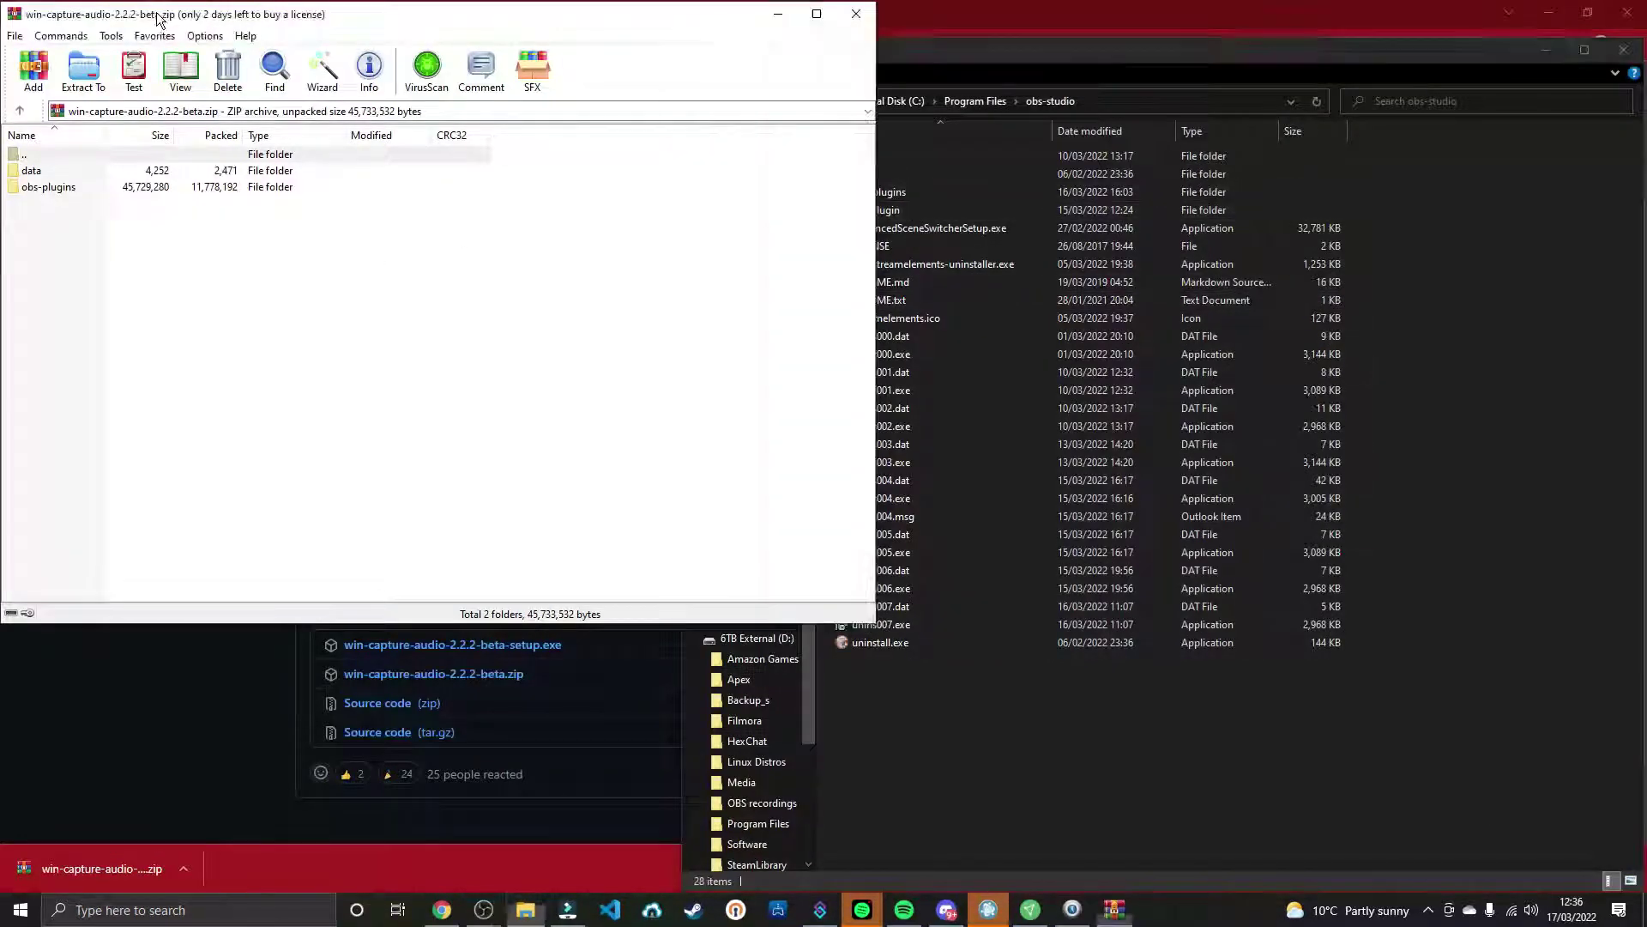
left_click_drag(948, 65, 1049, 42)
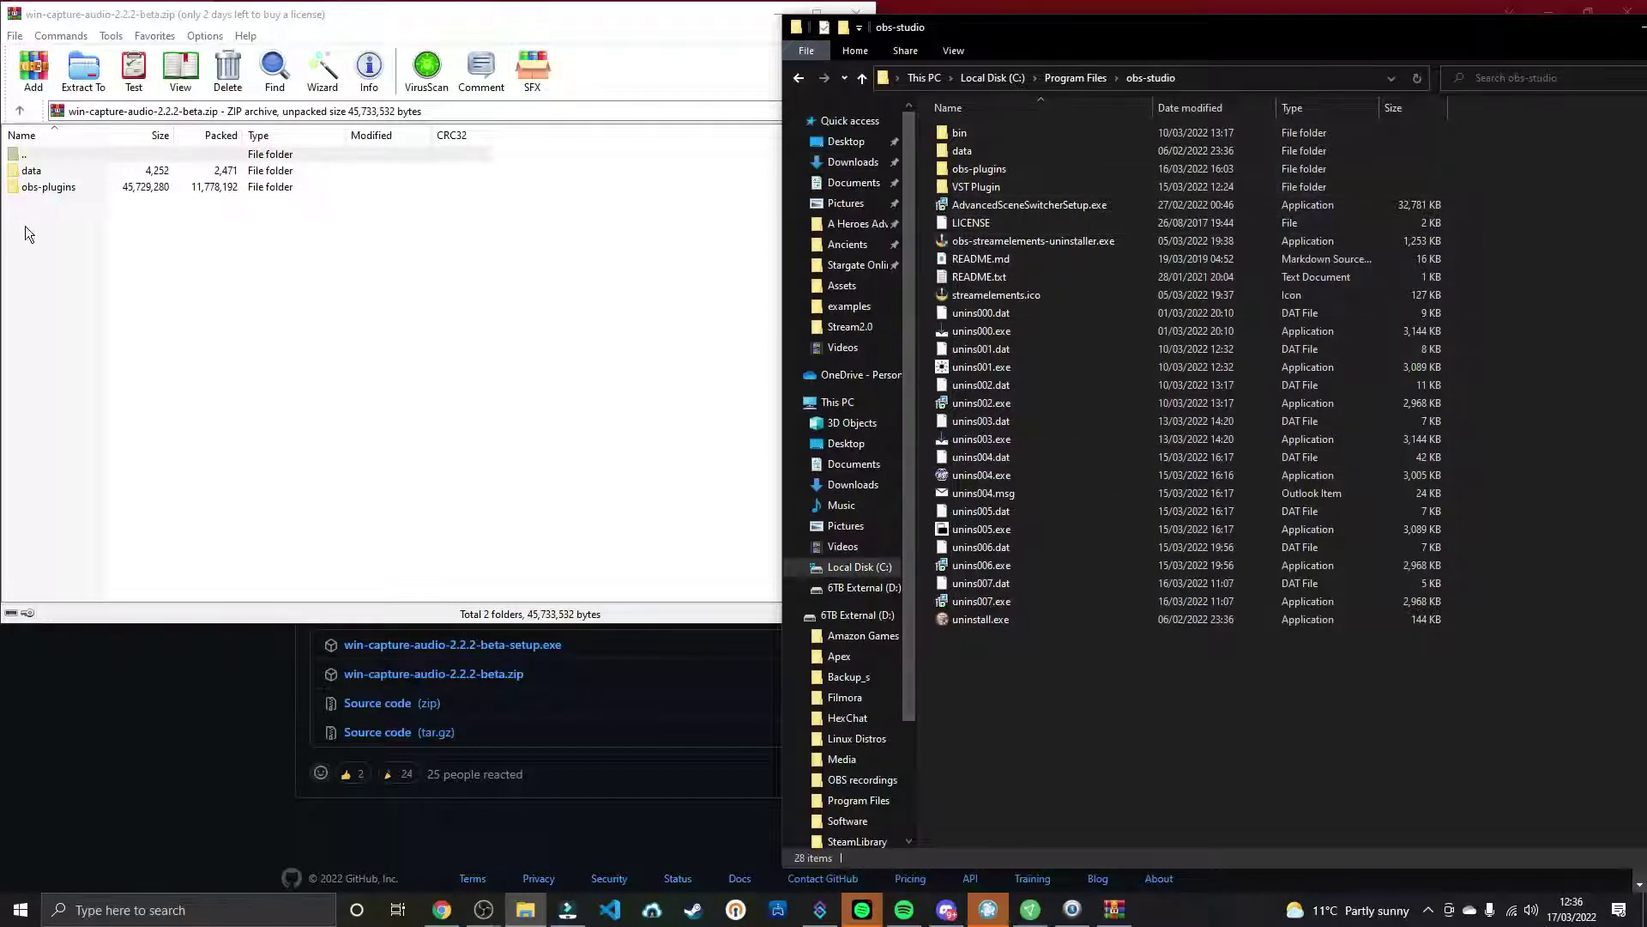
left_click_drag(24, 225, 34, 166)
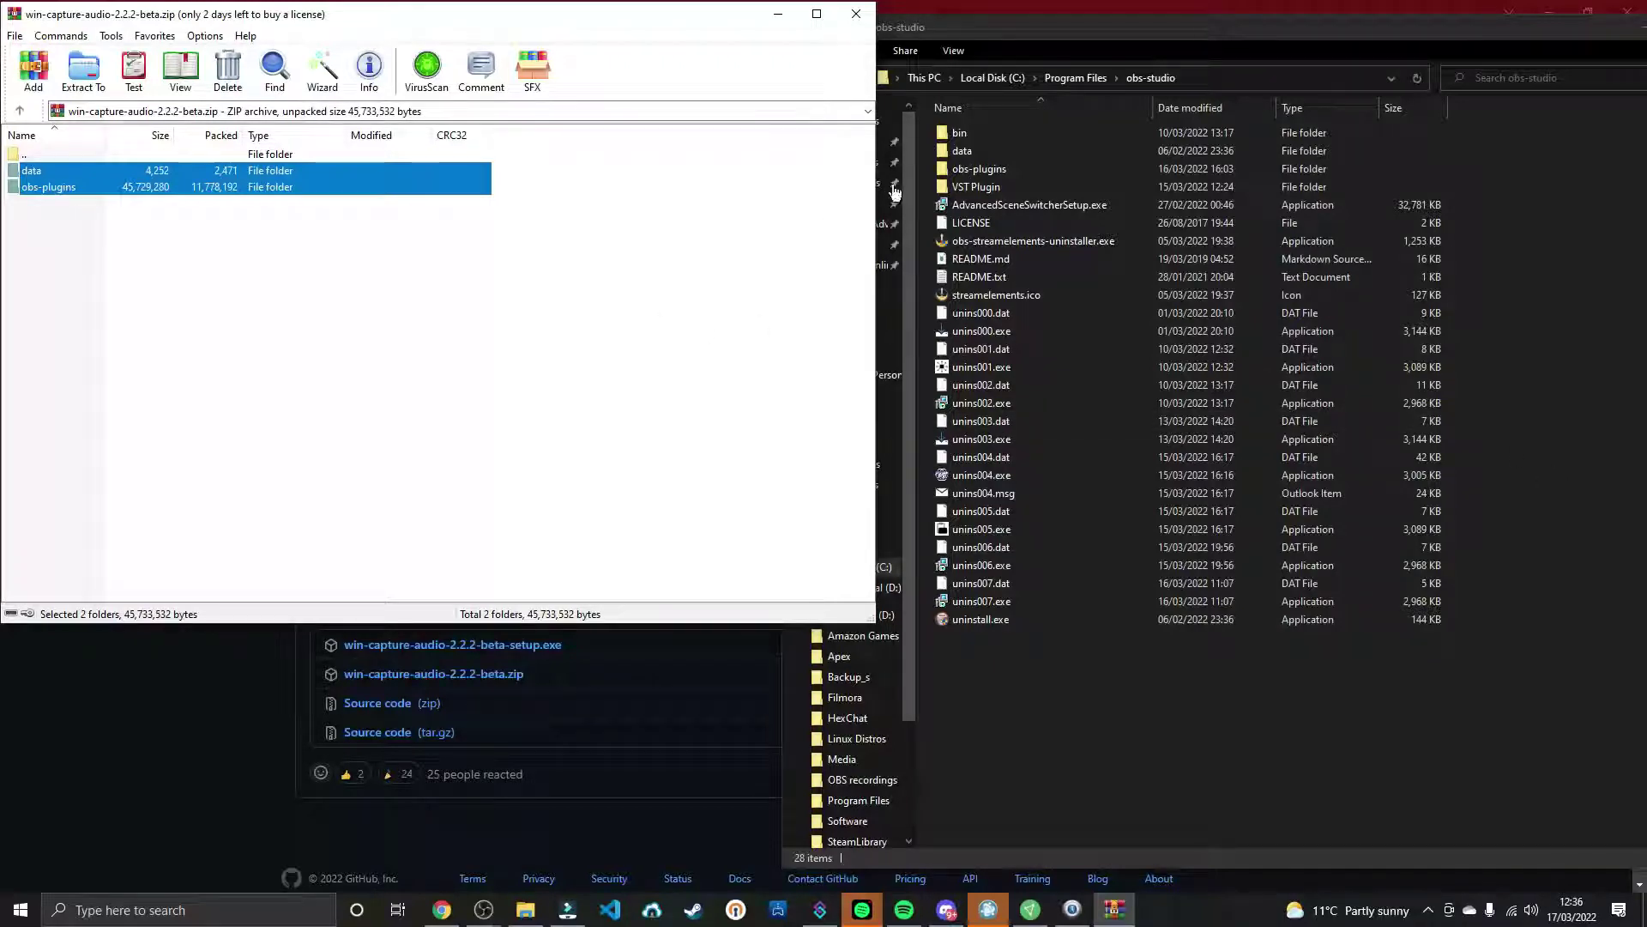
Select the matching data and obs-plugins folders in obs-studio, then close WinRAR
left_click(955, 30)
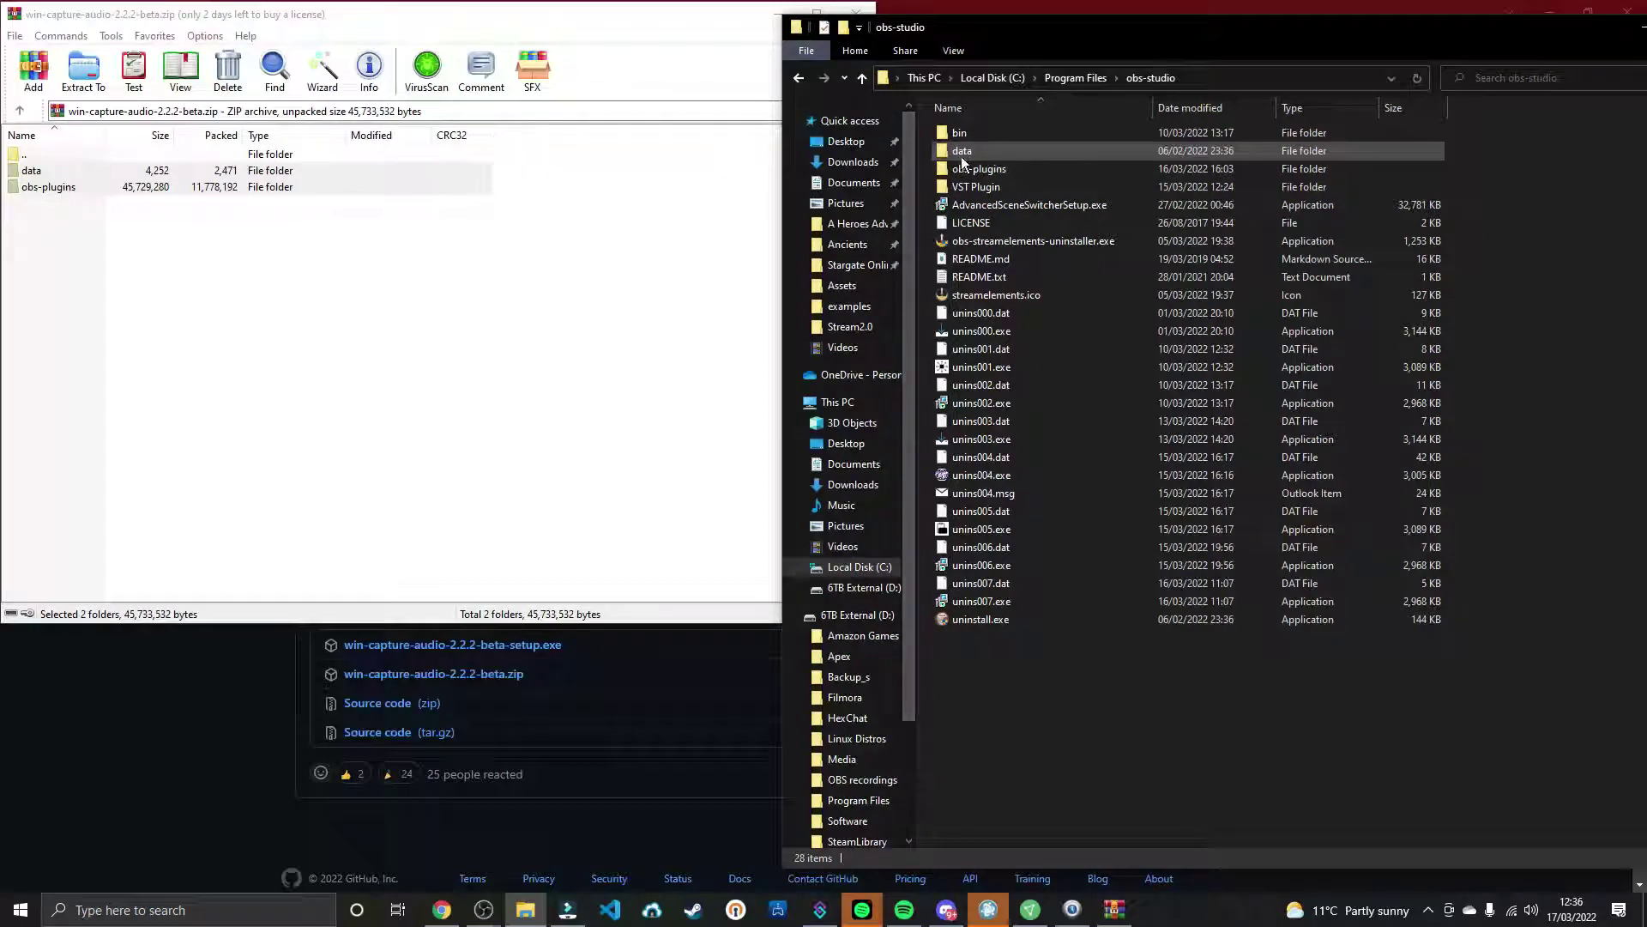
left_click_drag(977, 153, 948, 173)
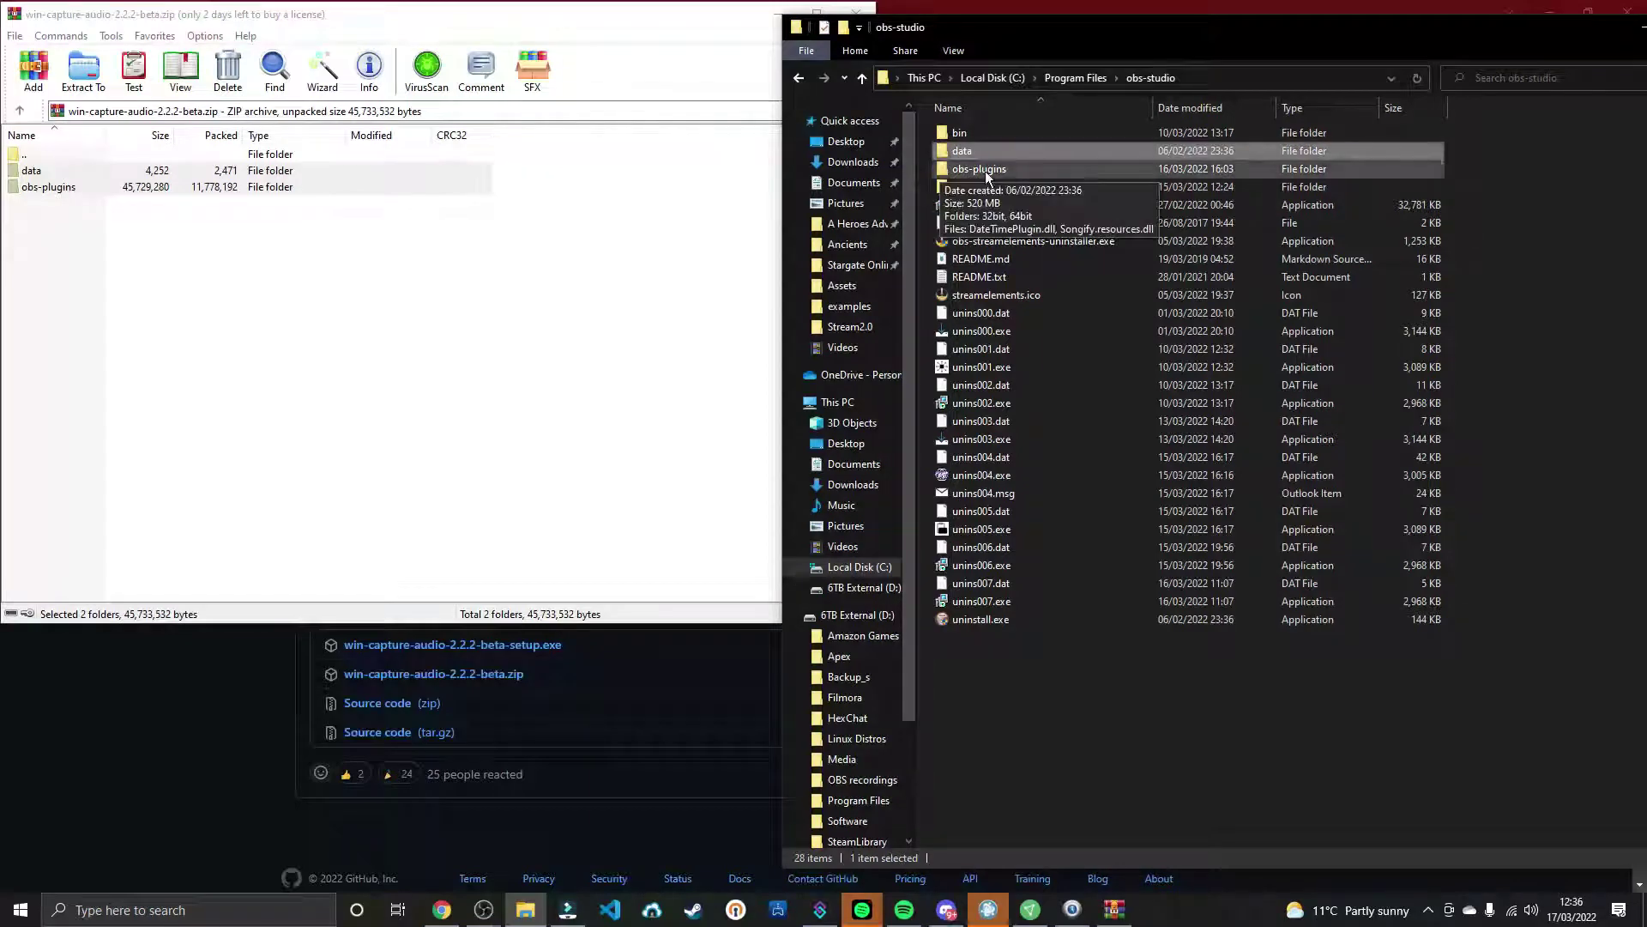
left_click(987, 176)
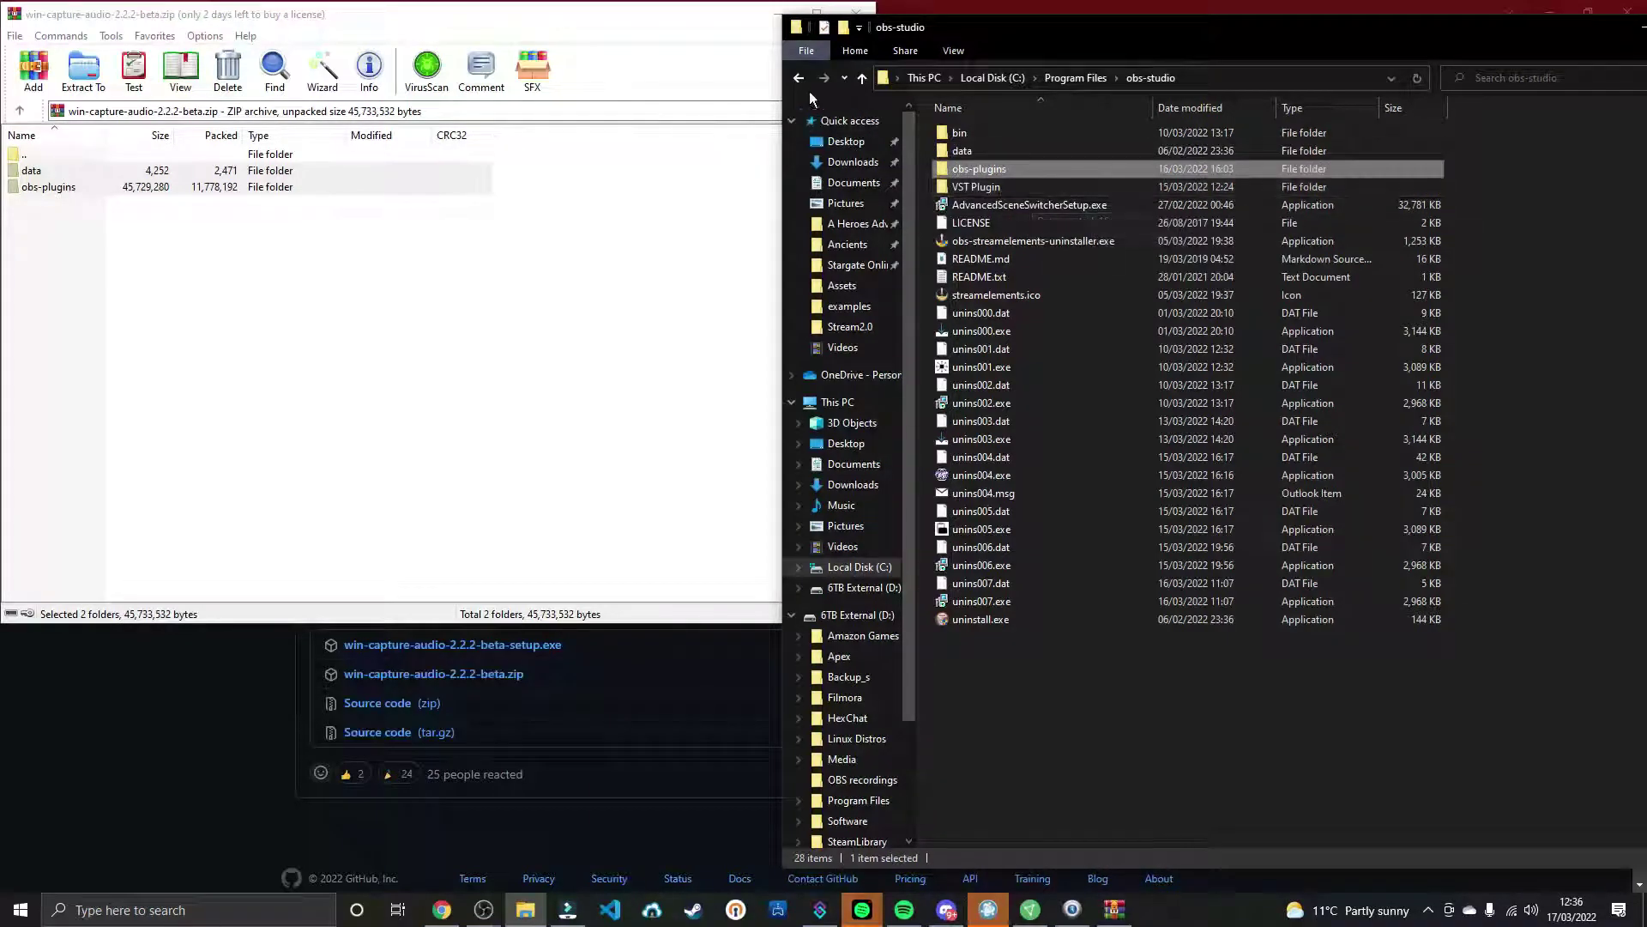
left_click(856, 13)
left_click_drag(1356, 13, 749, 12)
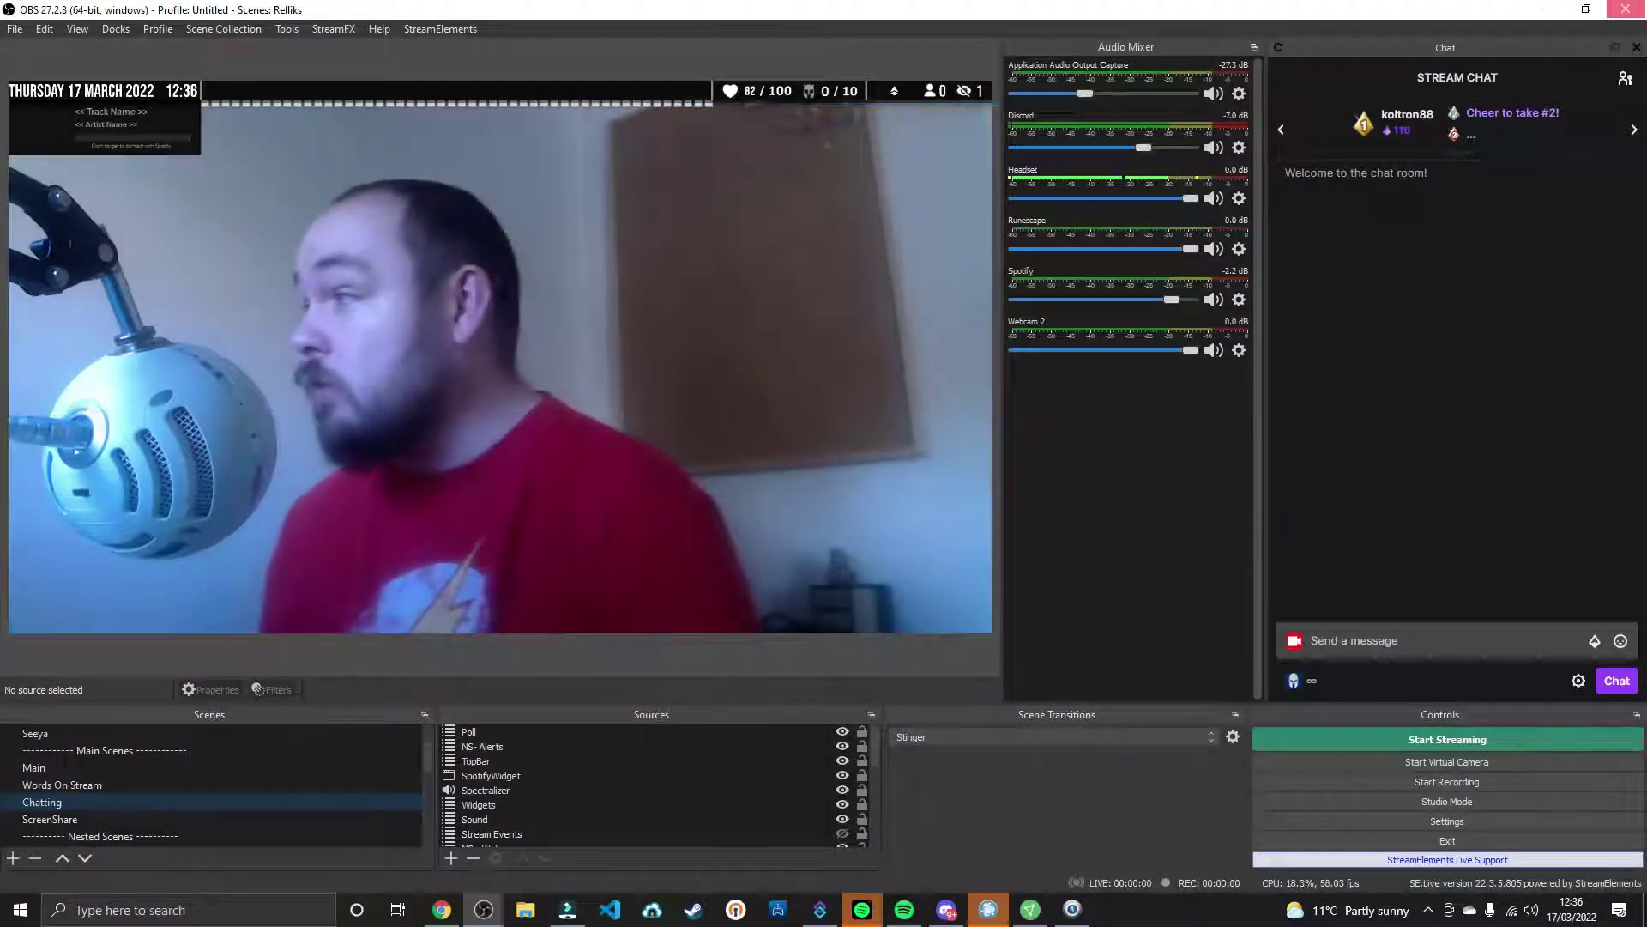
Minimize Chrome and bring the OBS Studio main window to the front
left_click(1626, 9)
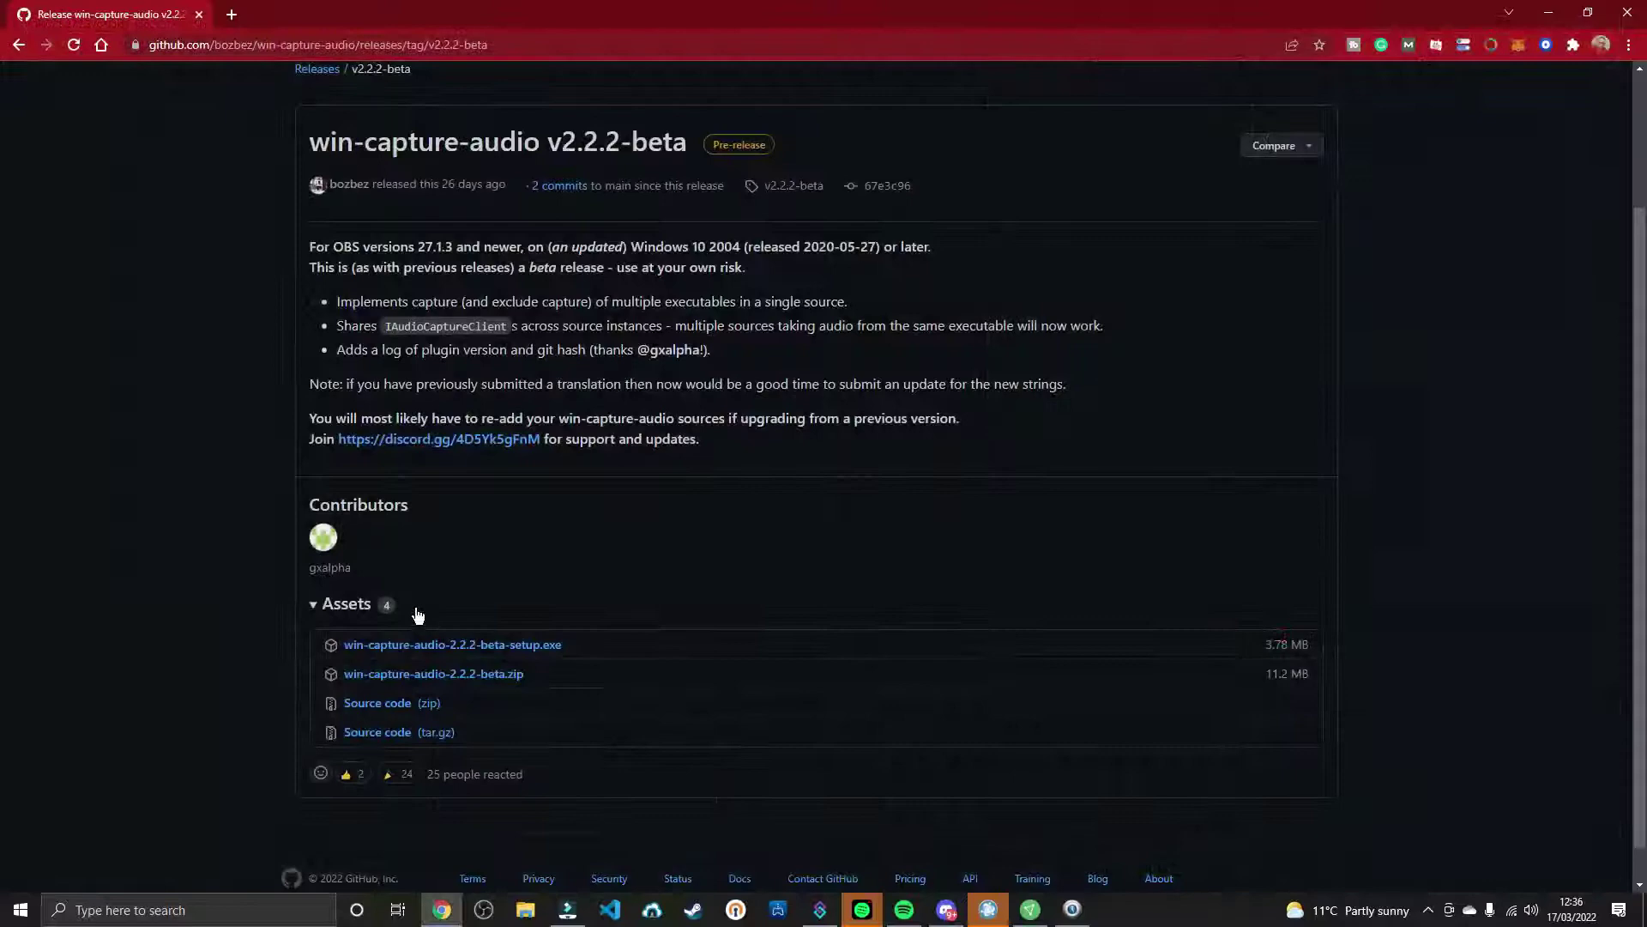
left_click(1548, 15)
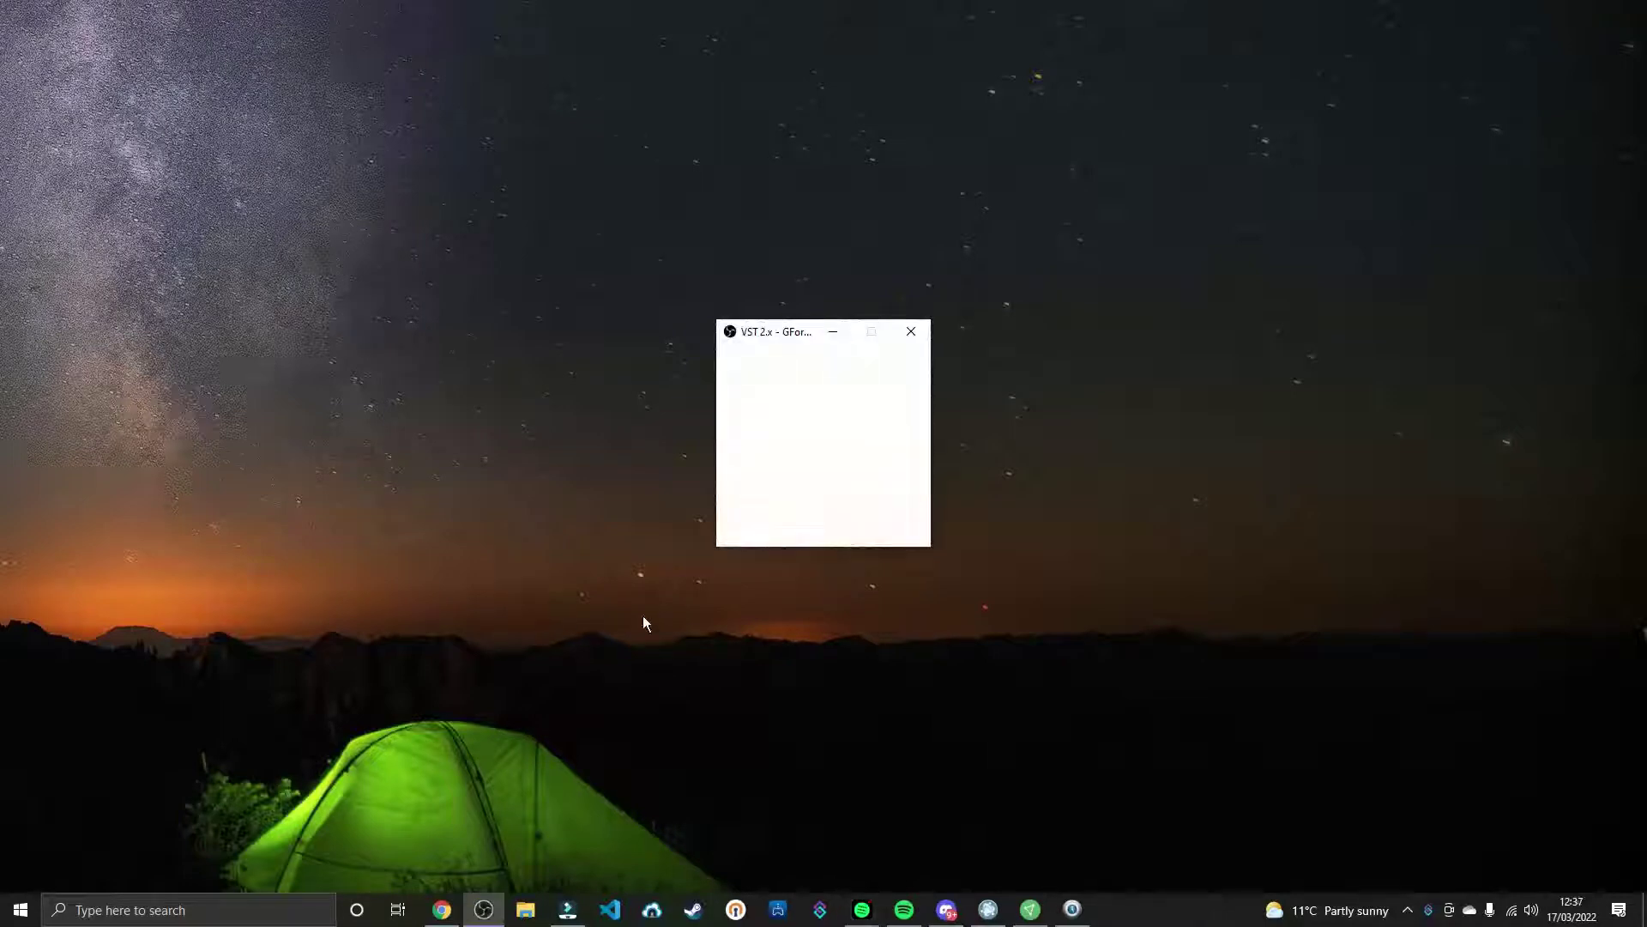
left_click(911, 332)
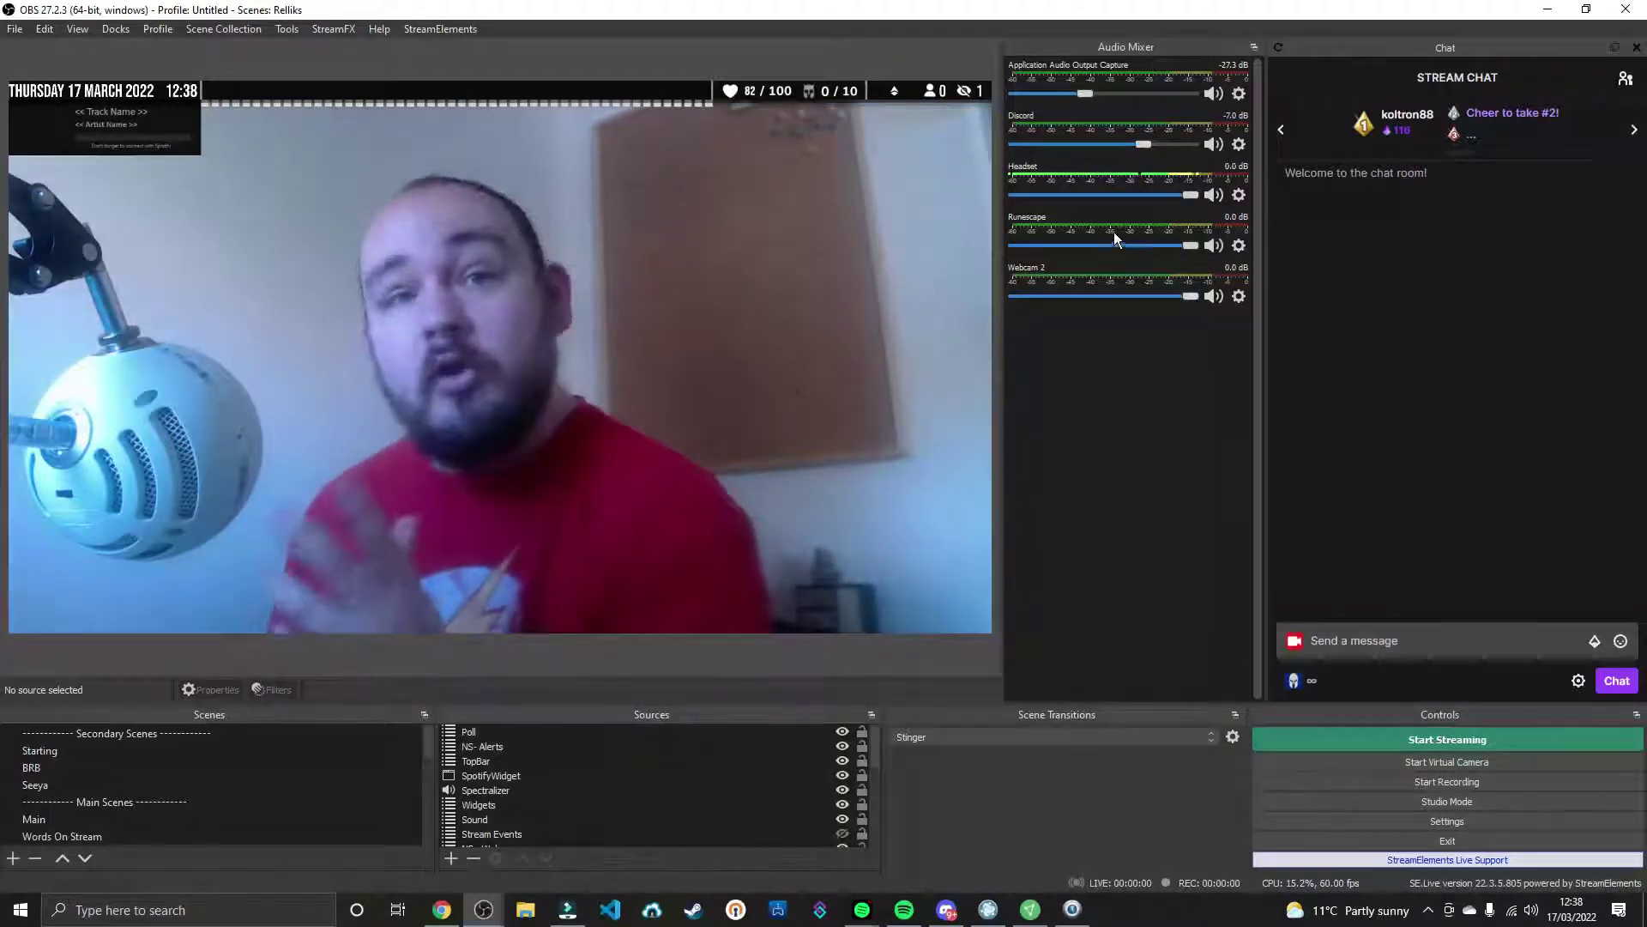
right_click(1135, 402)
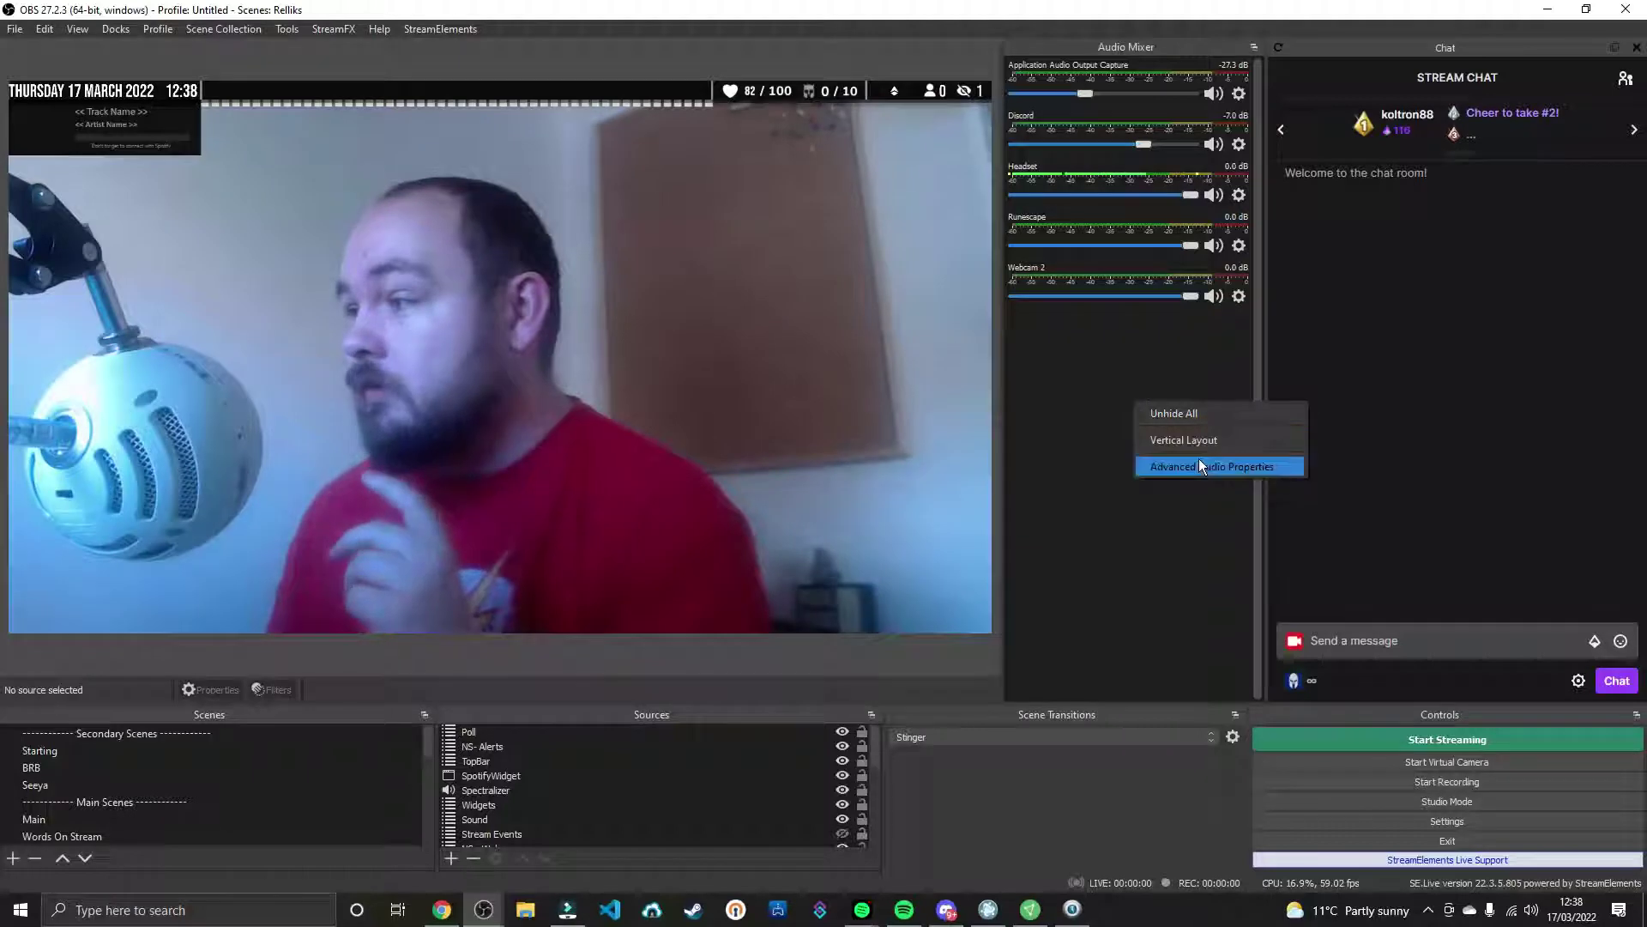
left_click(1165, 343)
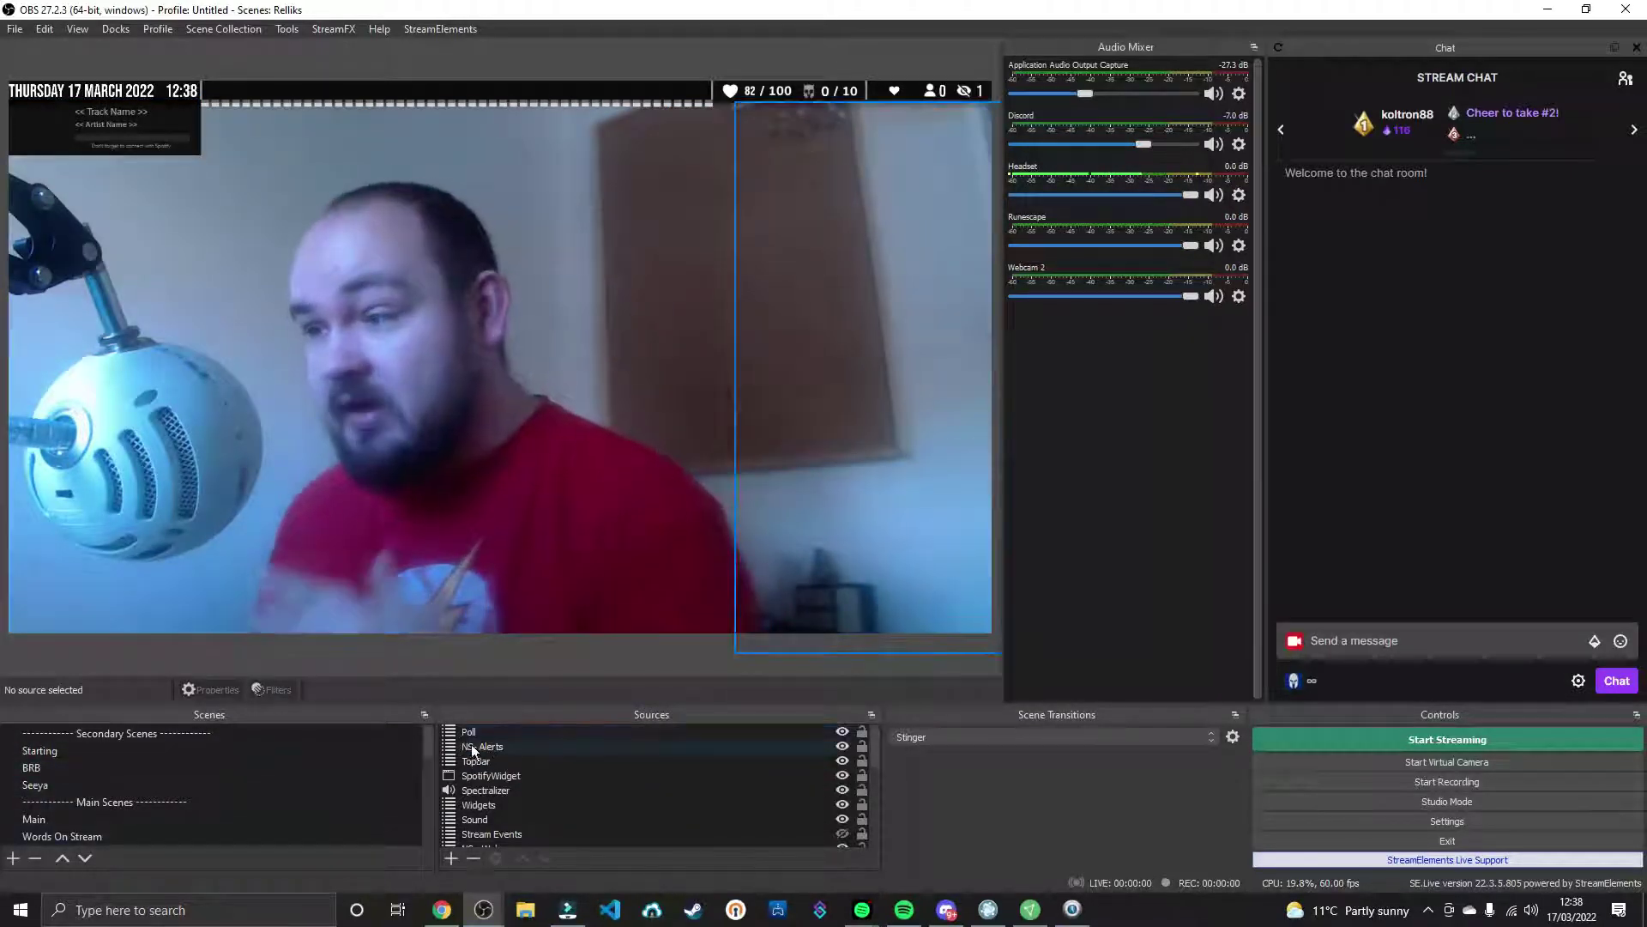
Add an Application Audio Output Capture source 'SPotify FTW' with Spotify.exe as its captured executable
left_click(451, 859)
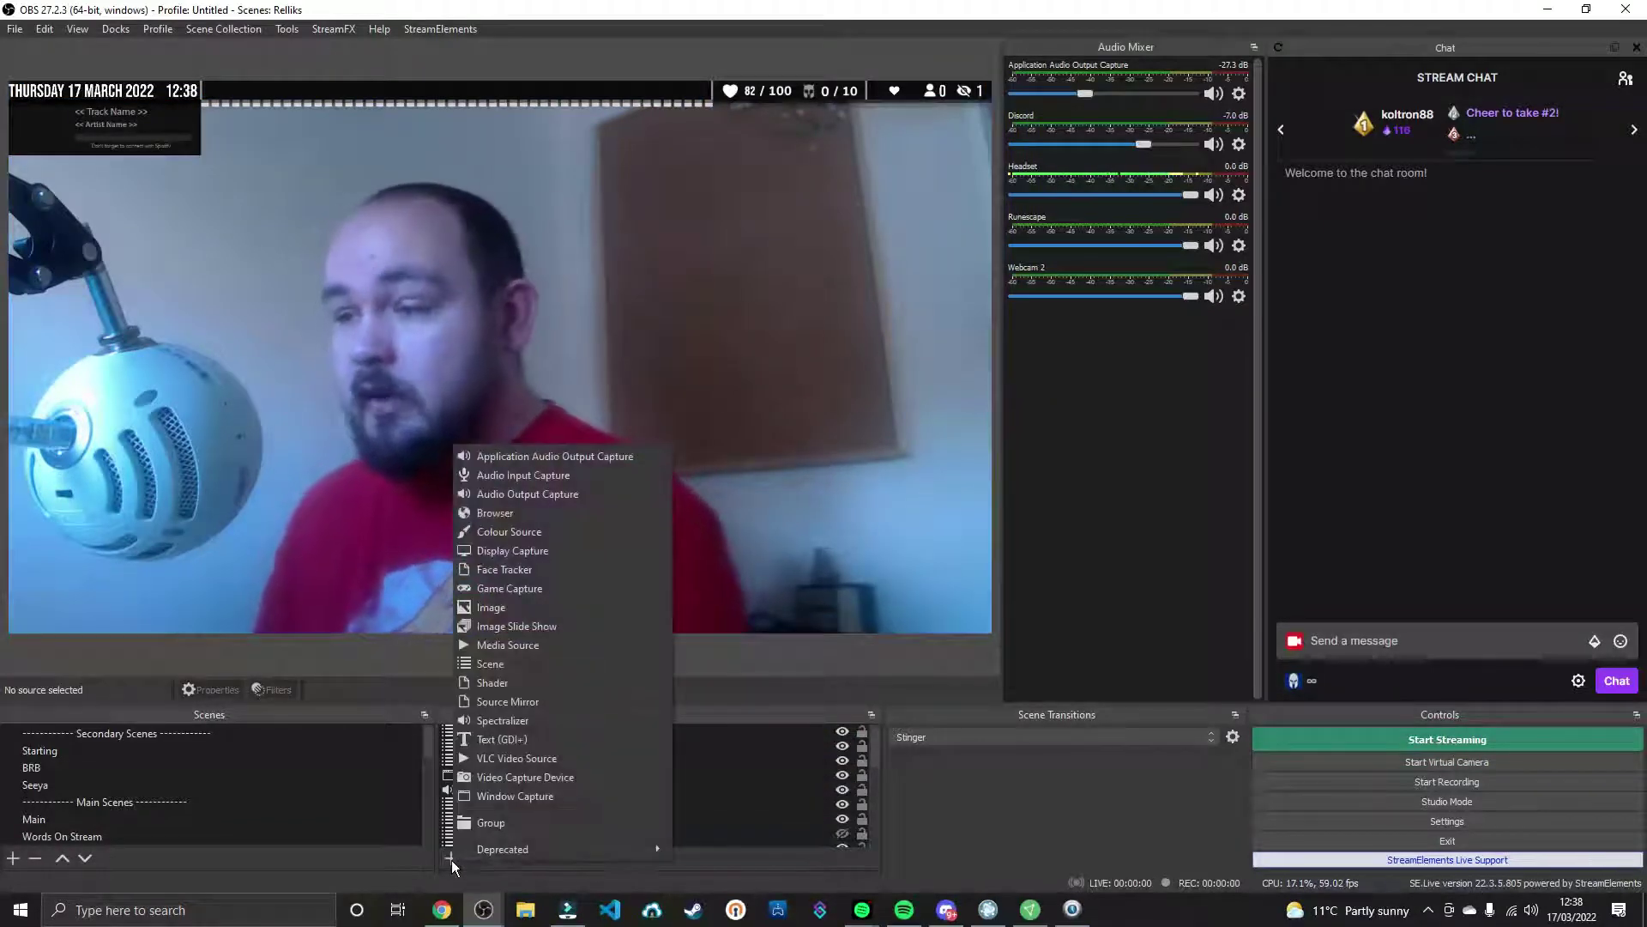
left_click(533, 453)
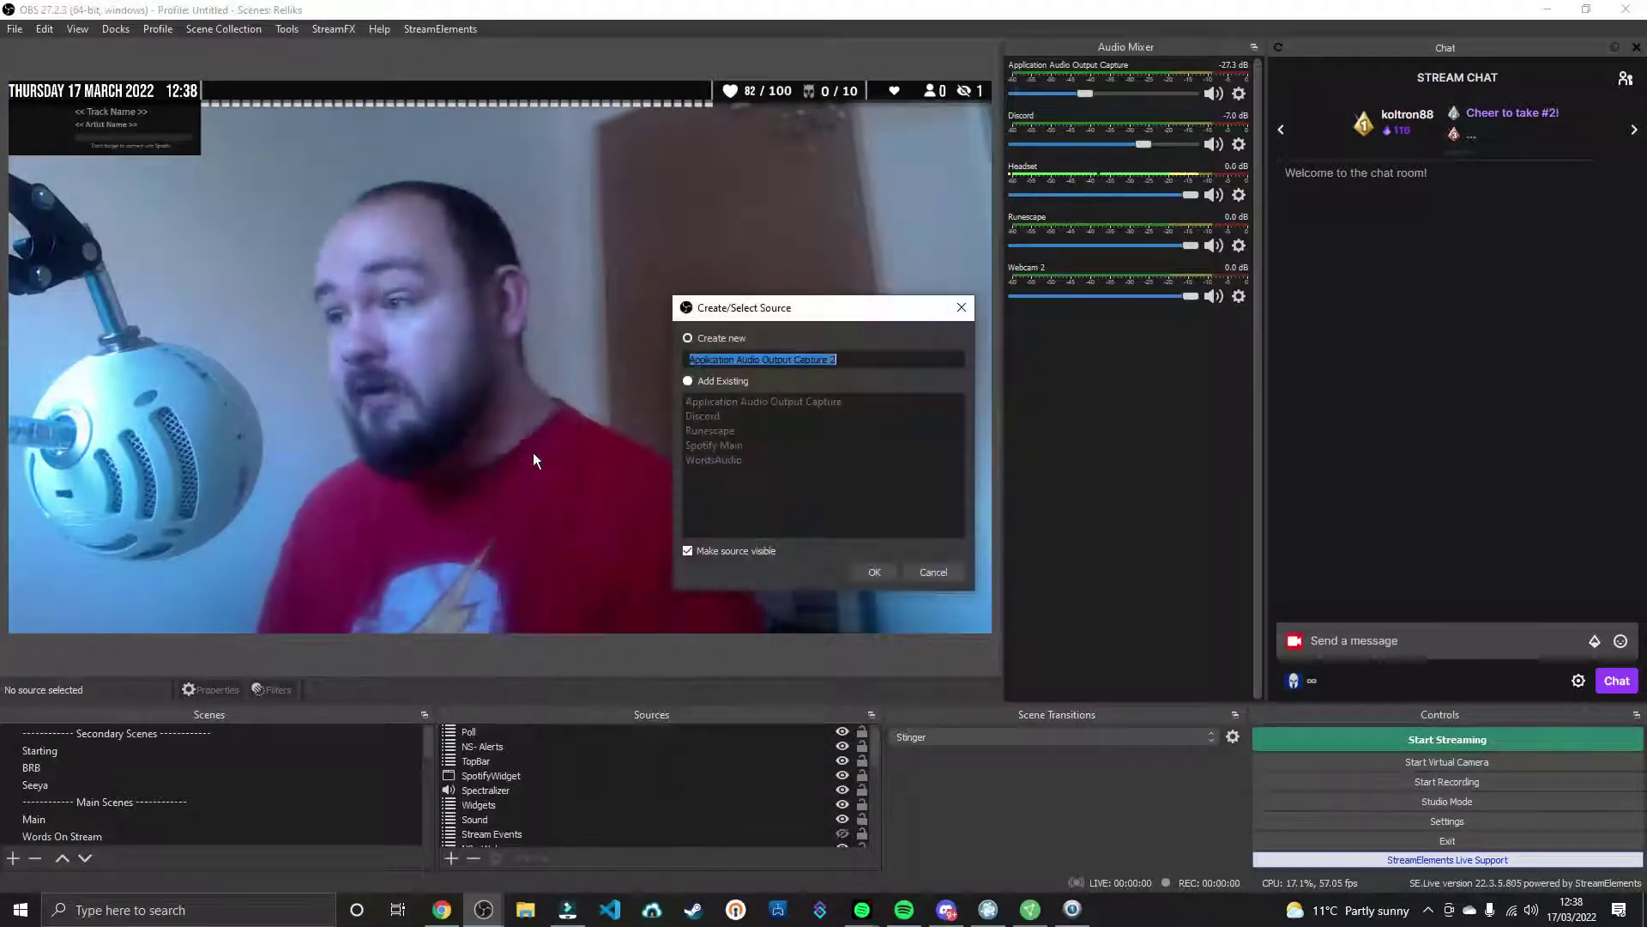
type("SP")
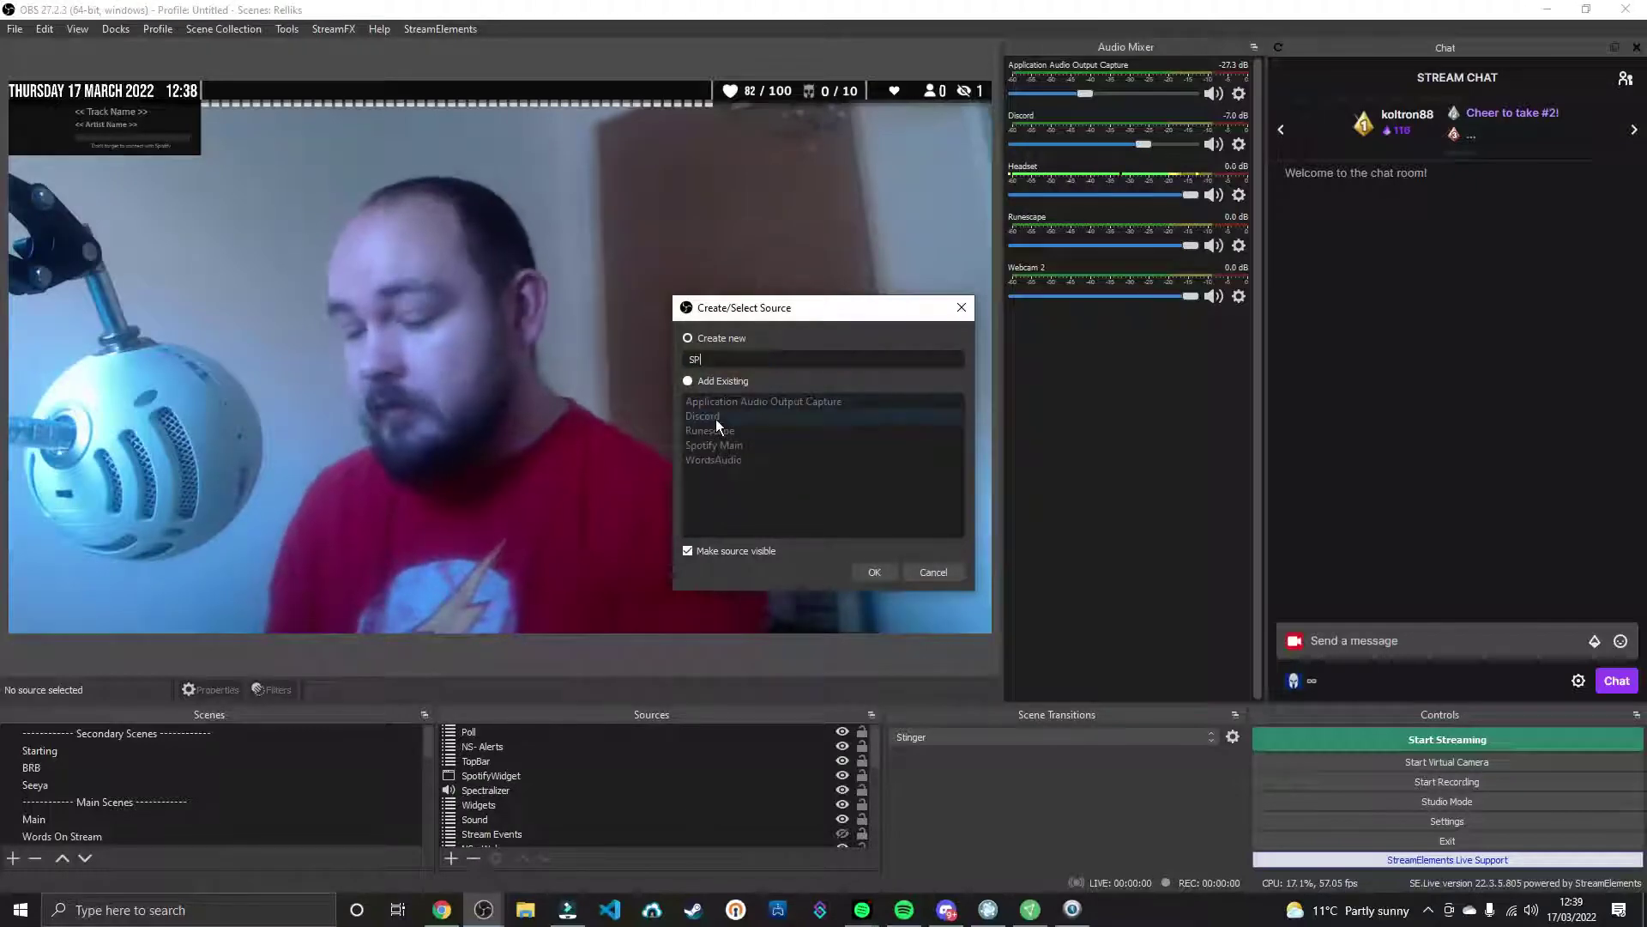
type("otify FTW")
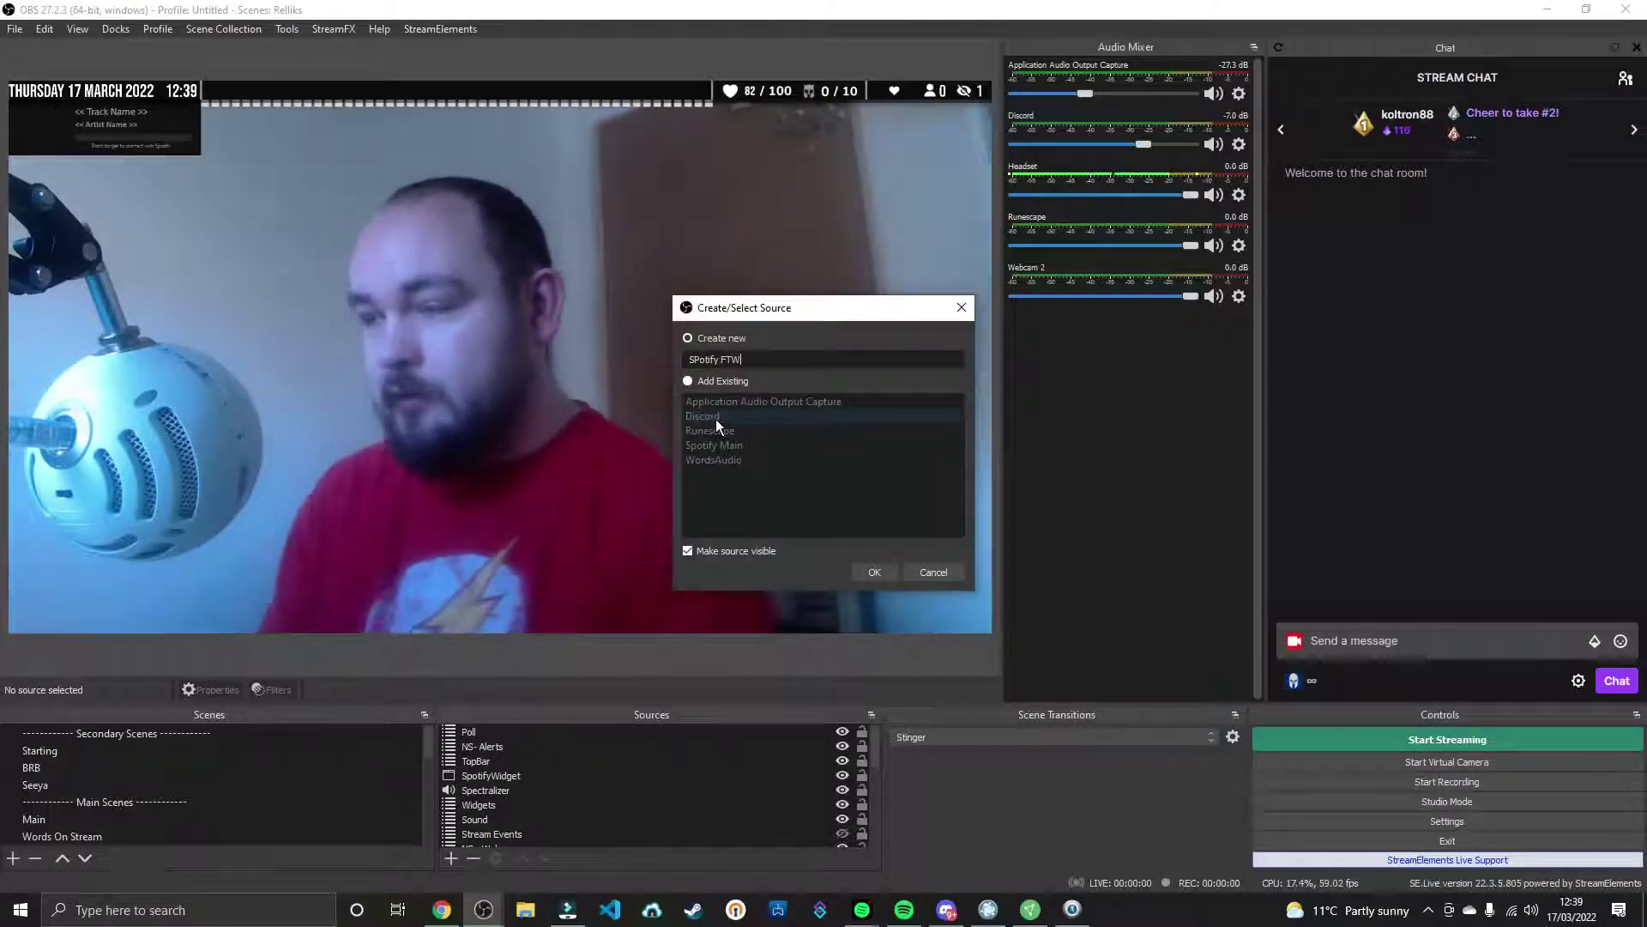
key("Return")
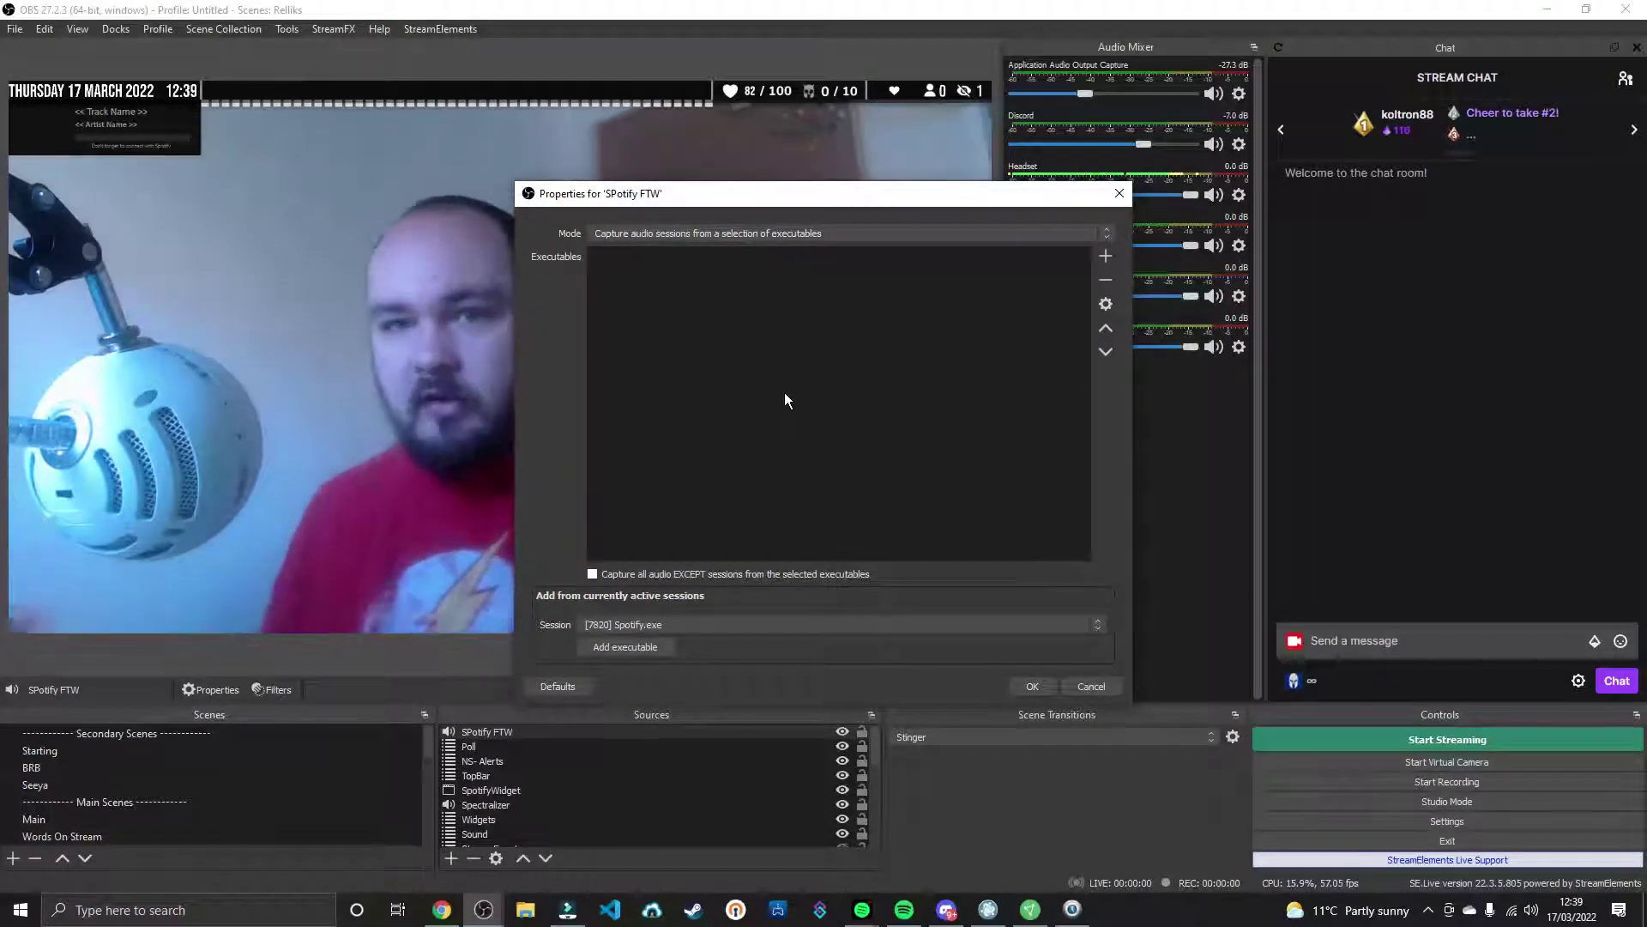
left_click(711, 628)
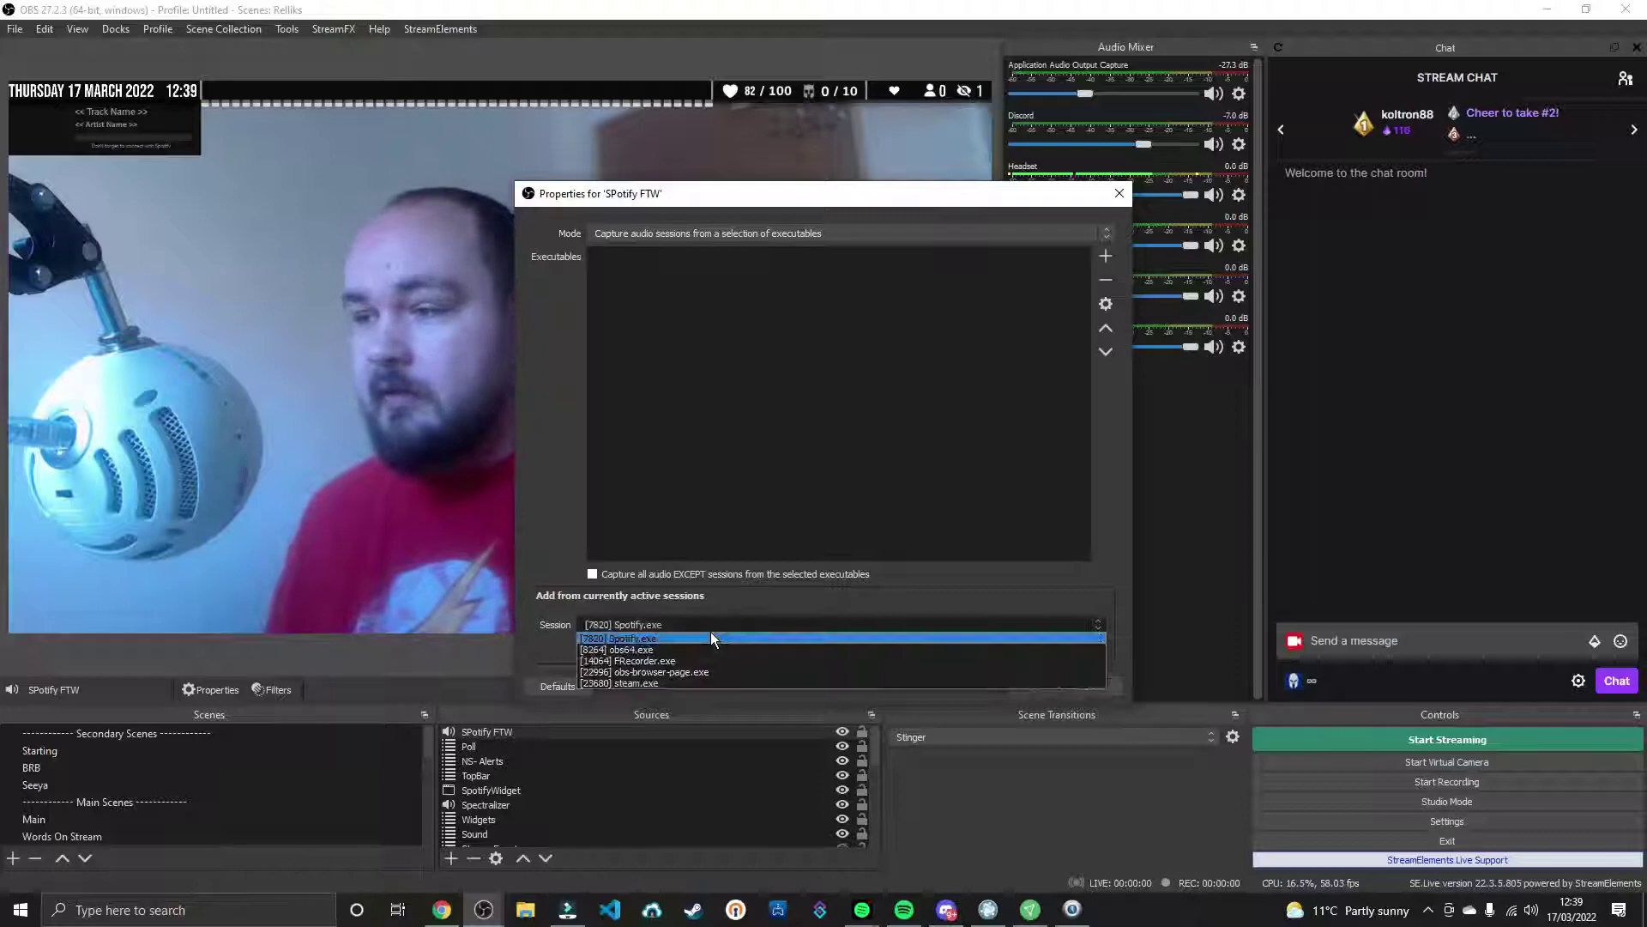
left_click(659, 642)
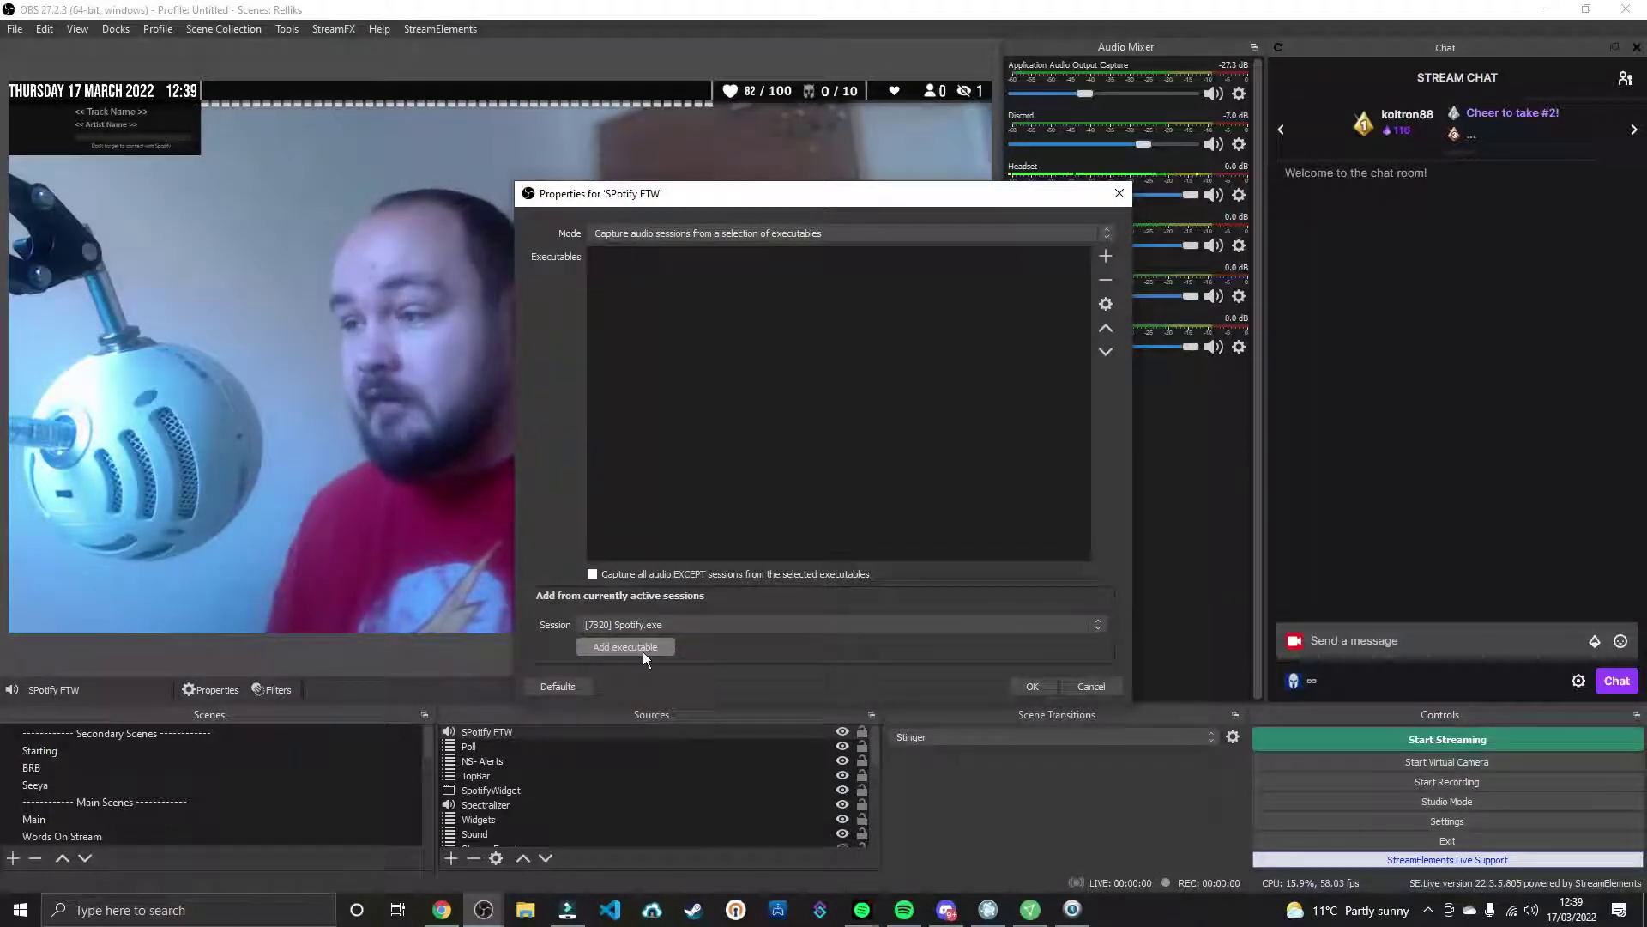
left_click(642, 649)
left_click(1033, 685)
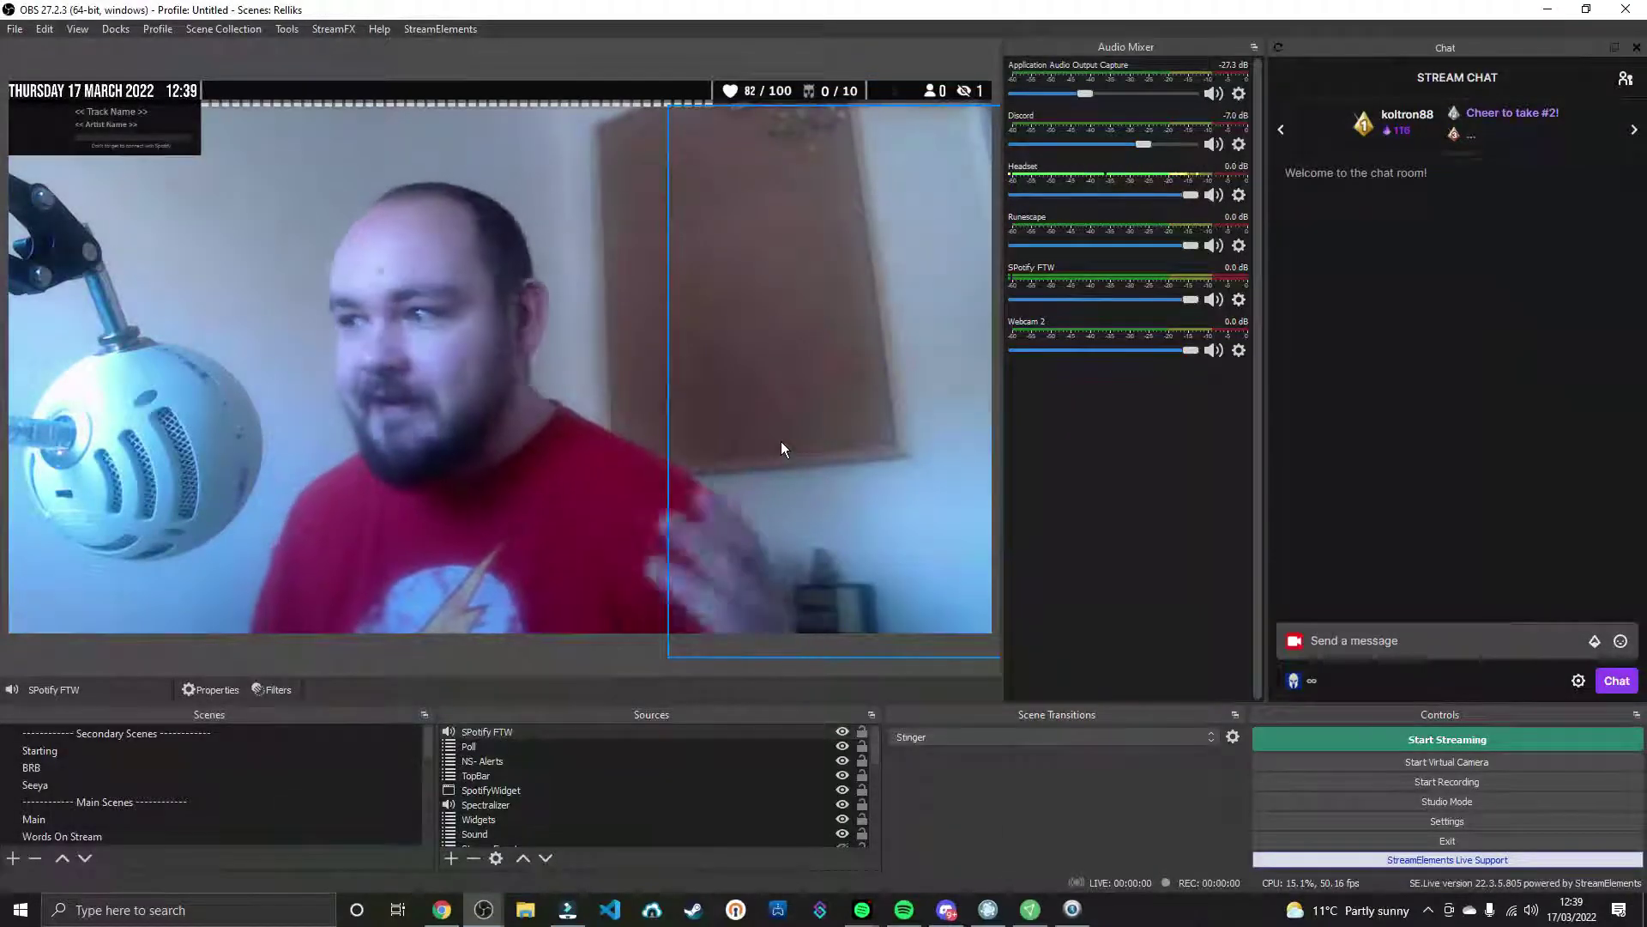
Play One Team in Spotify, reposition its window, then return to OBS to watch the SPotify FTW meter
left_click(904, 910)
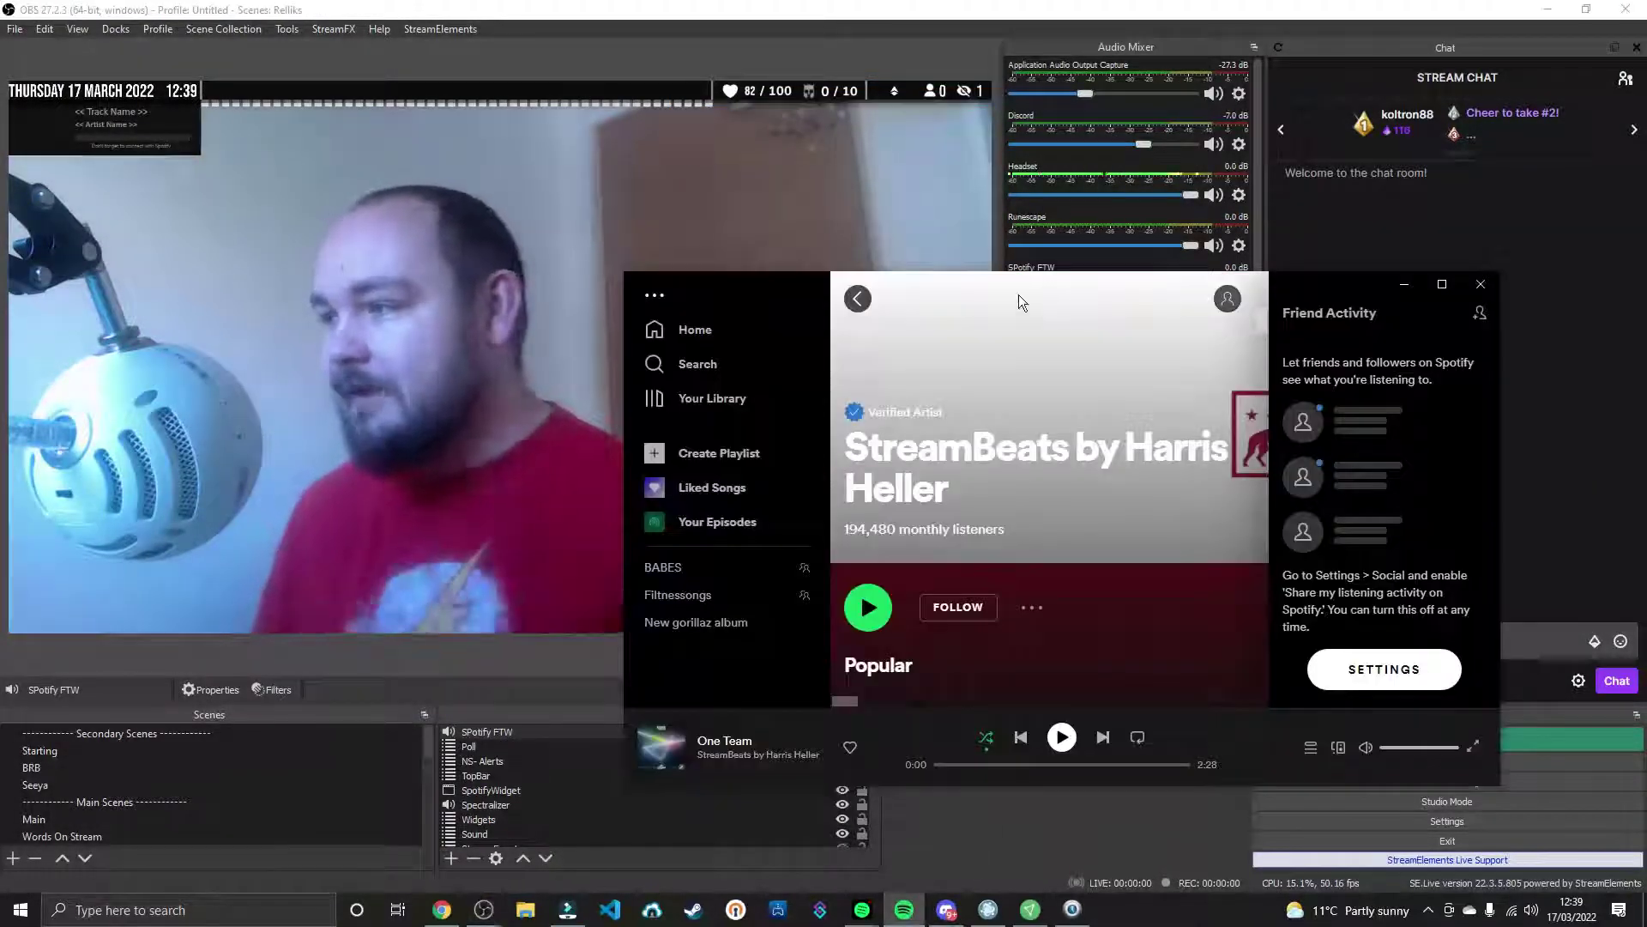
left_click_drag(1017, 295, 447, 157)
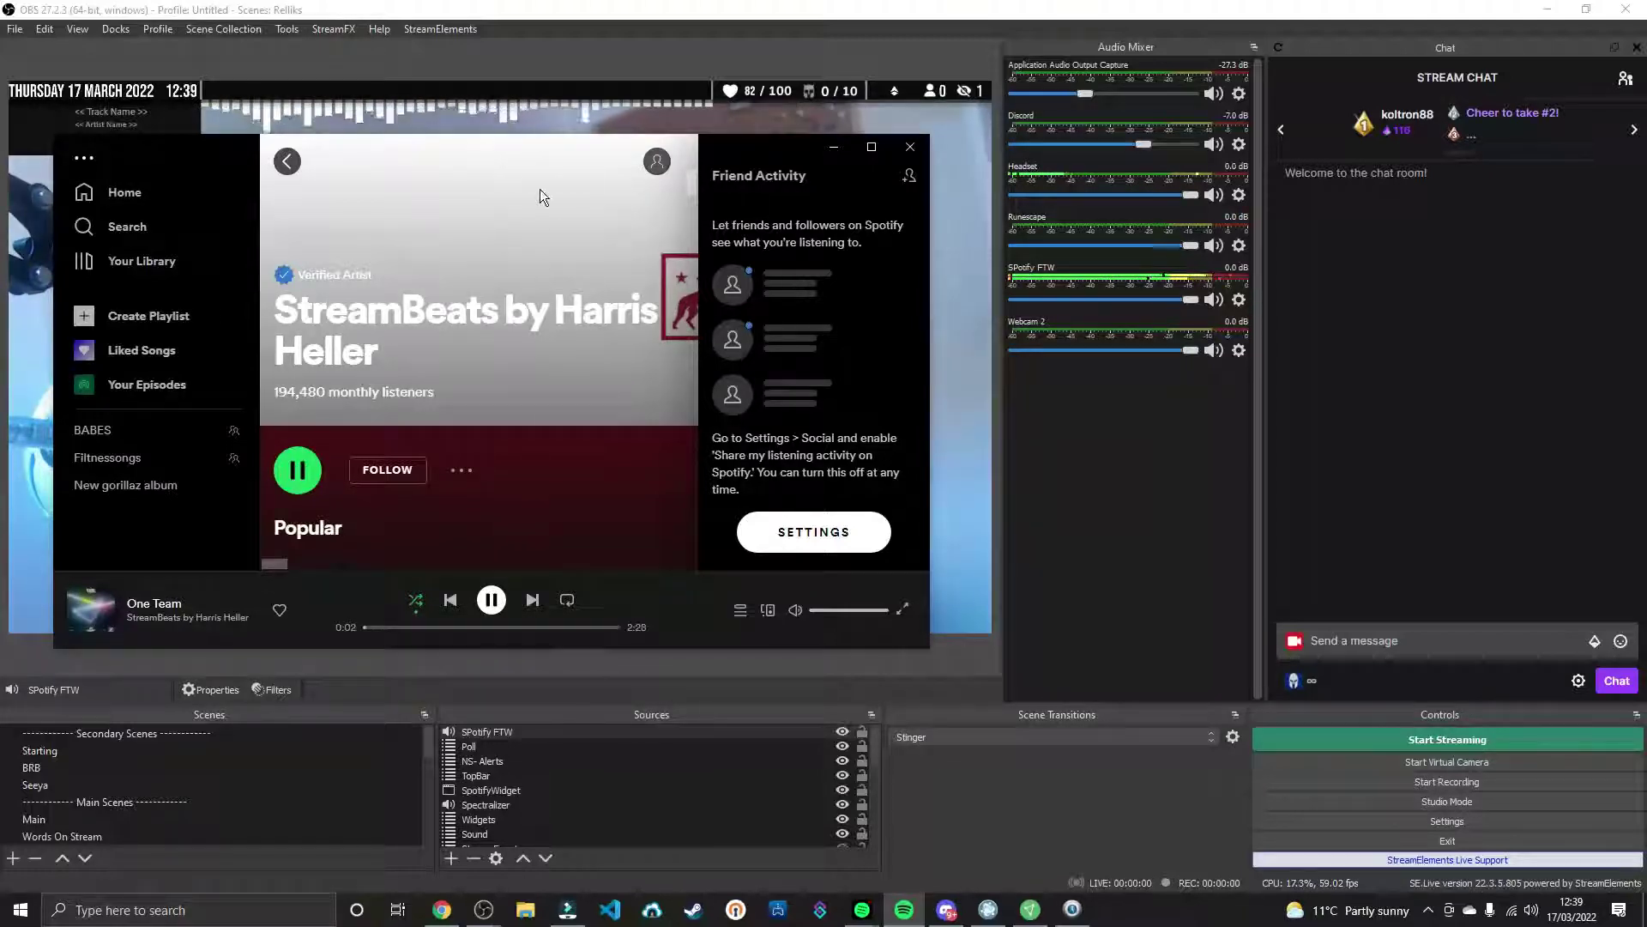
left_click_drag(538, 189, 532, 540)
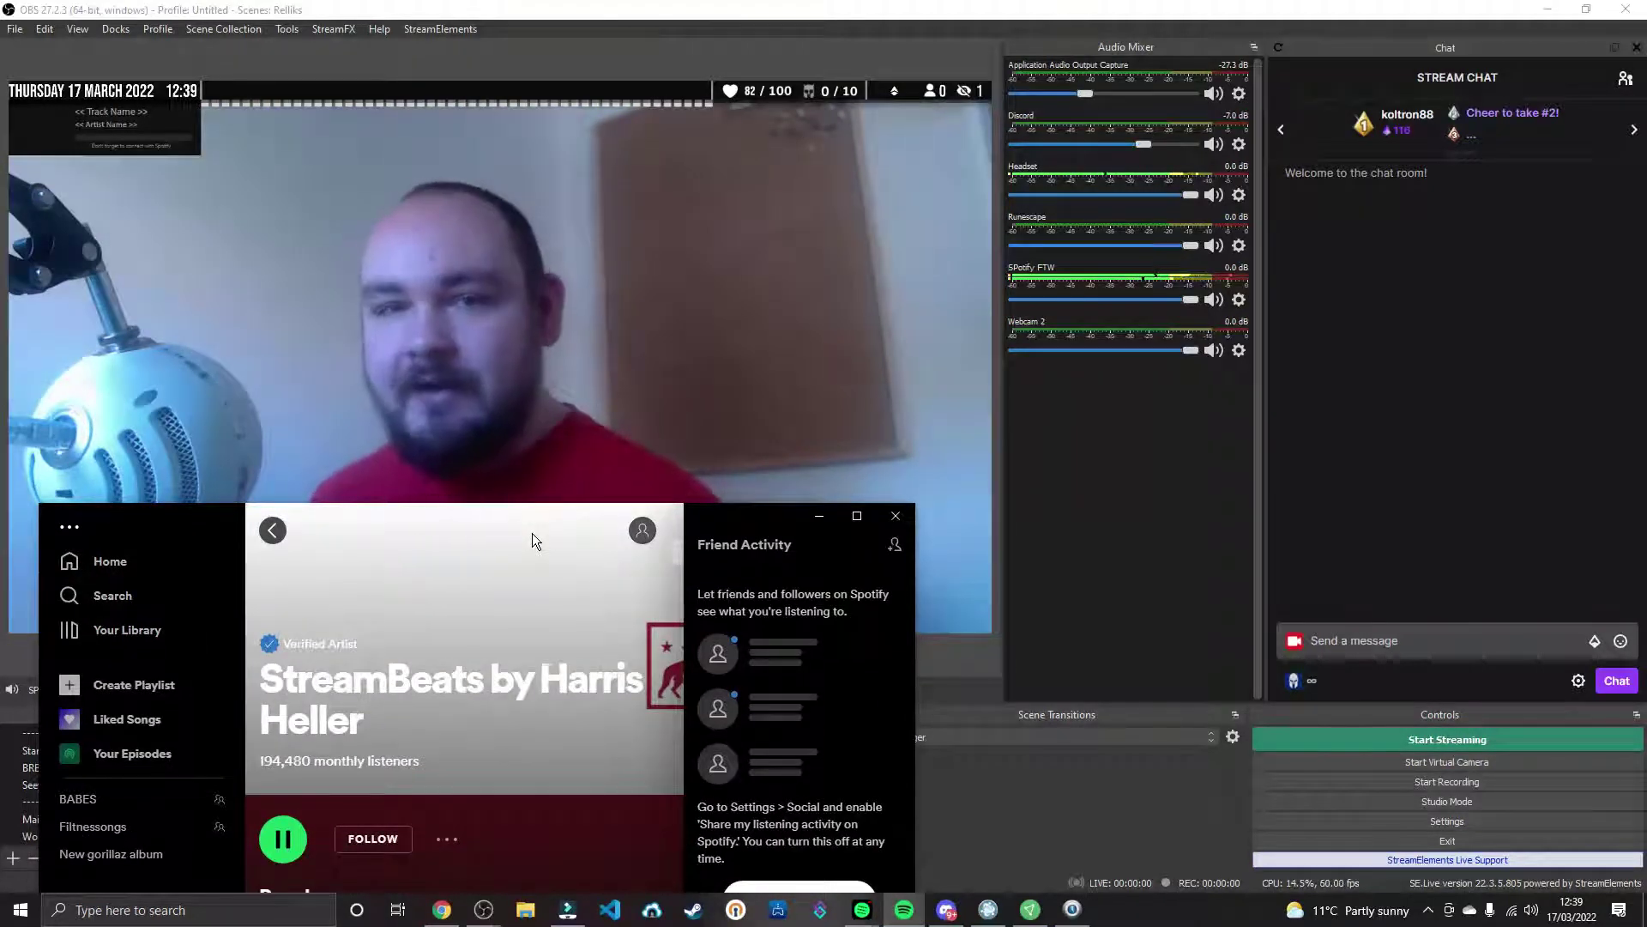
left_click_drag(532, 534, 849, 167)
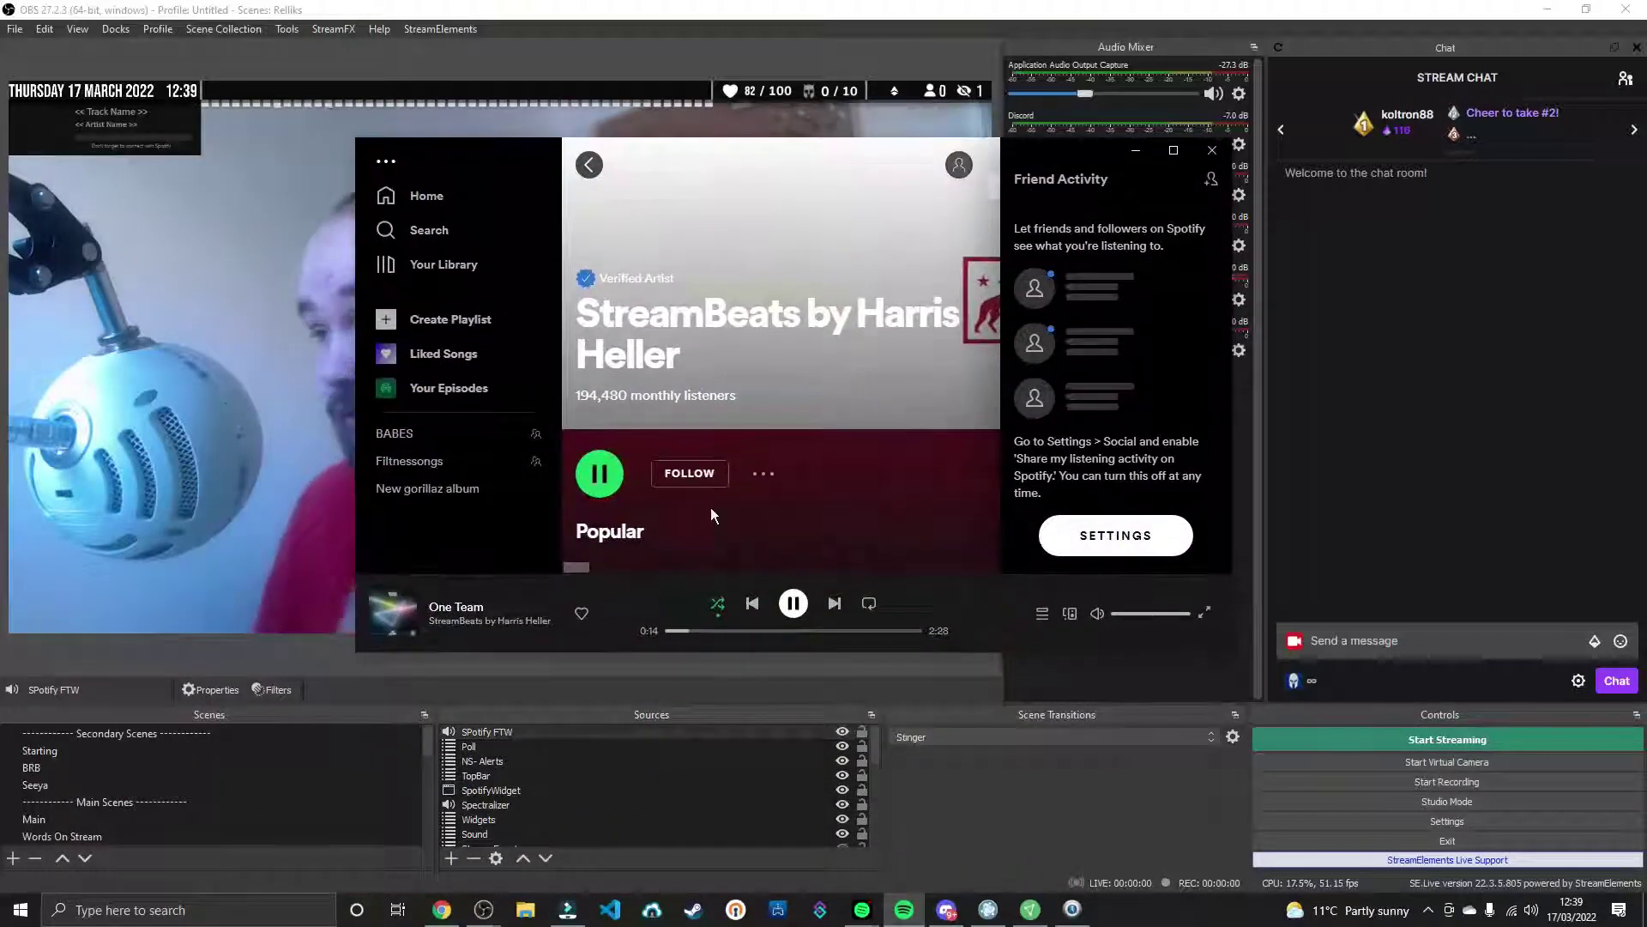
left_click(1375, 395)
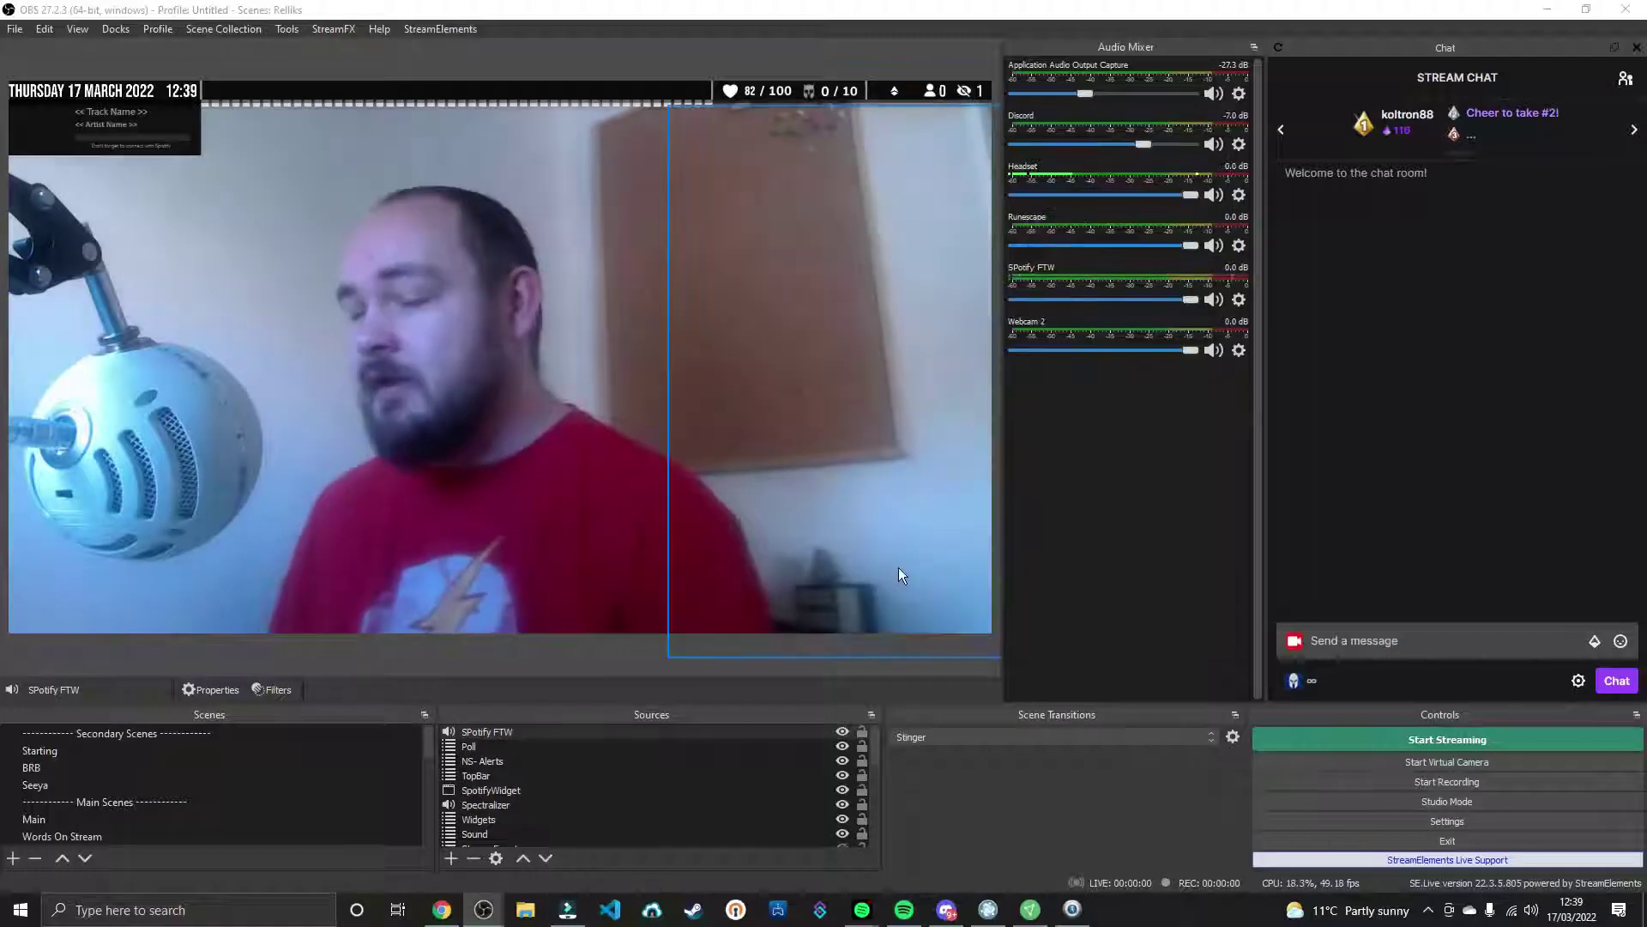